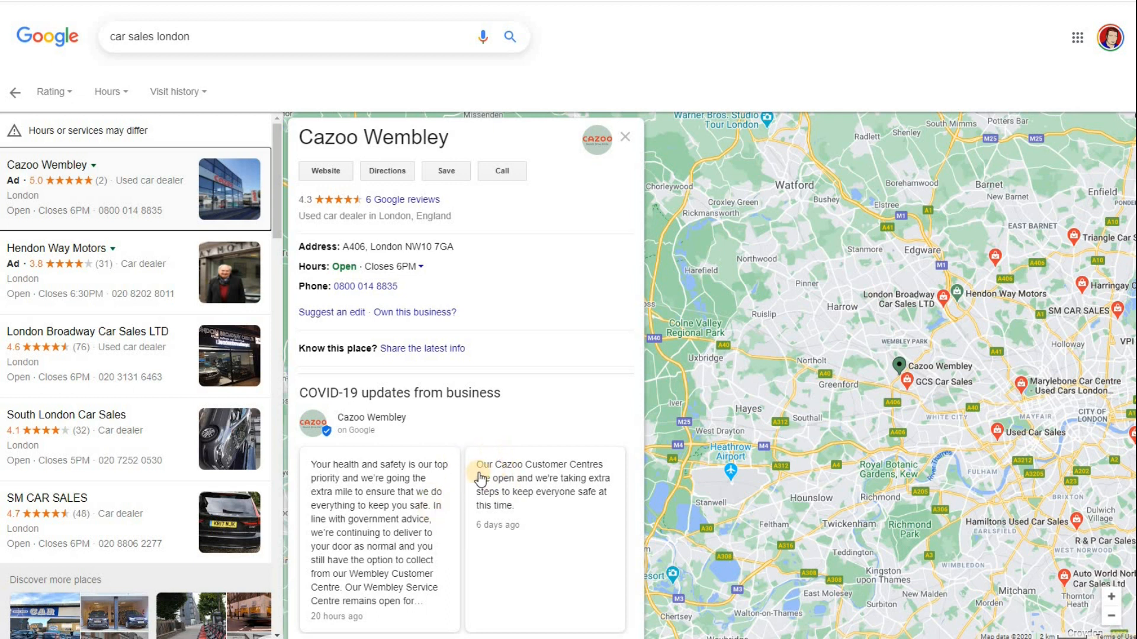
Examine the Cazoo Wembley business profile, including its COVID-19 updates, popular times, photos and review summary
scroll(480, 477, down, 10)
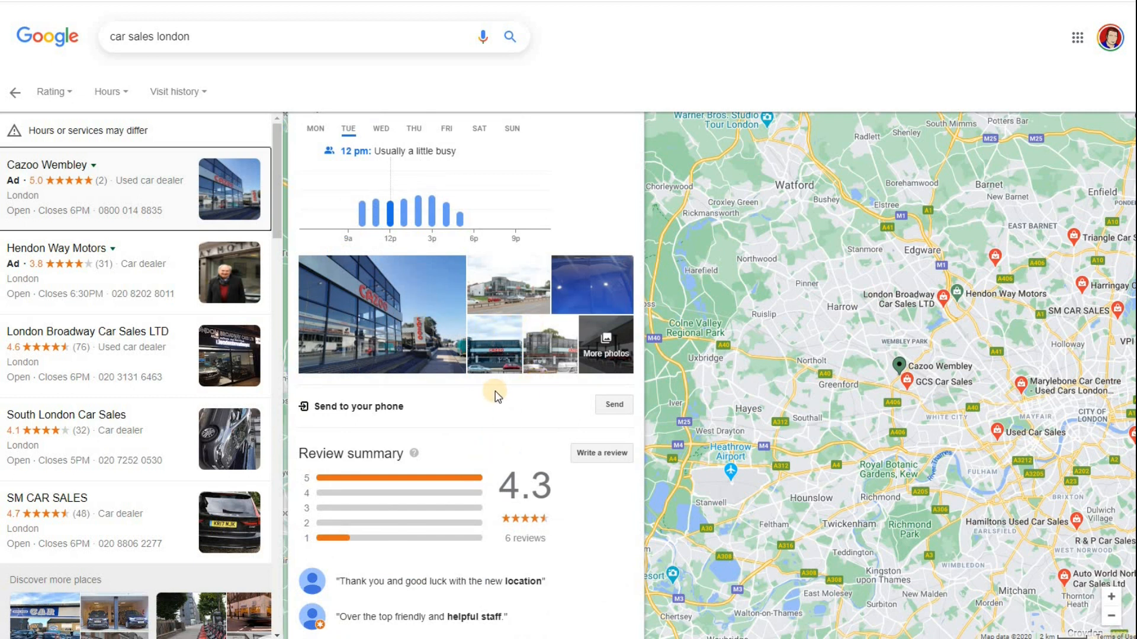
scroll(495, 396, down, 12)
scroll(495, 397, up, 5)
scroll(495, 395, up, 10)
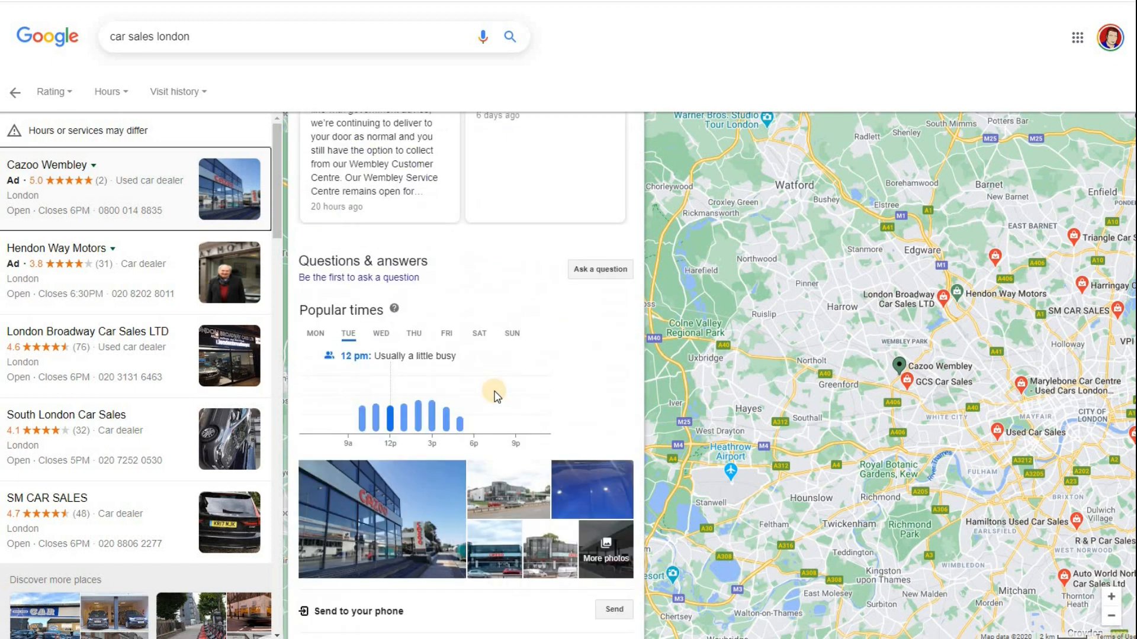
scroll(495, 395, up, 3)
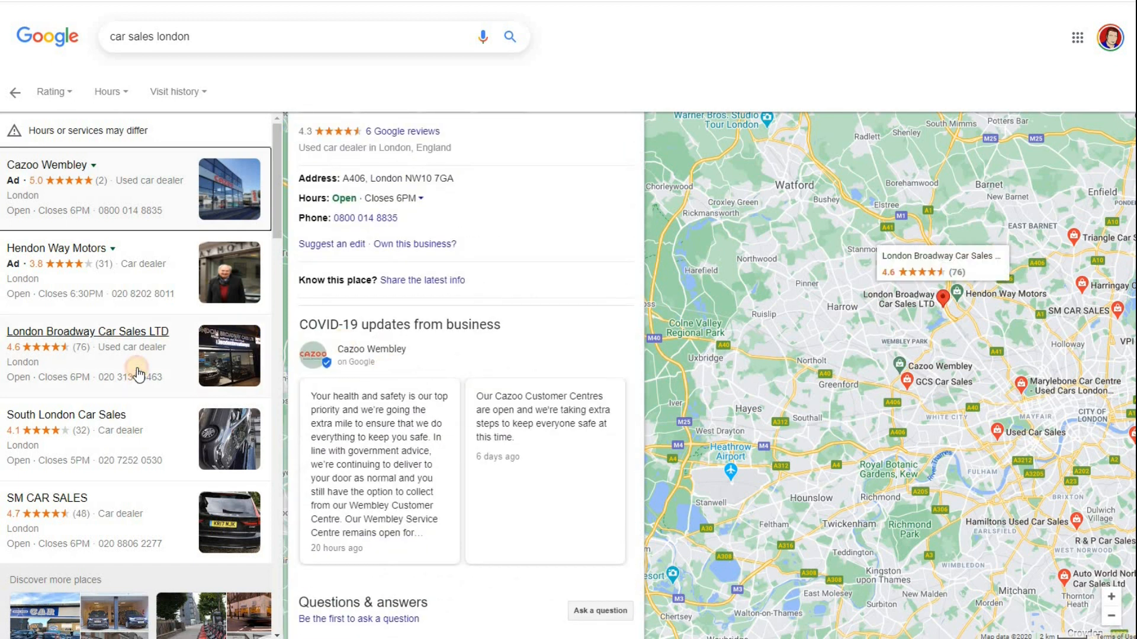
Open the London Broadway Car Sales LTD listing and look through its popular times, photos and Google reviews
click(135, 368)
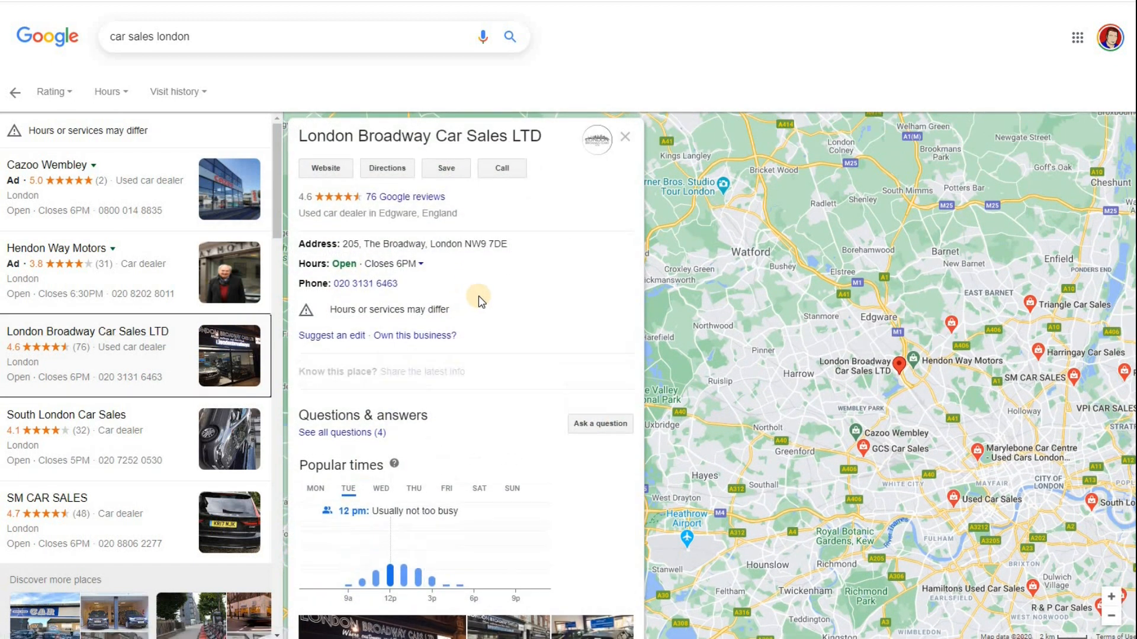
scroll(483, 300, down, 9)
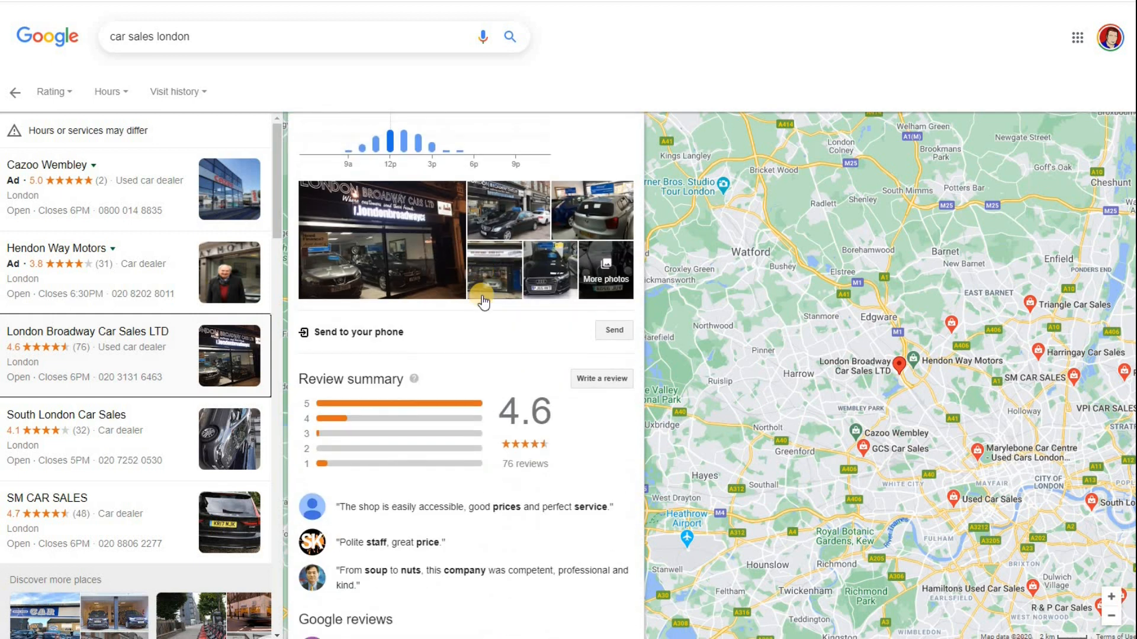
scroll(483, 300, down, 7)
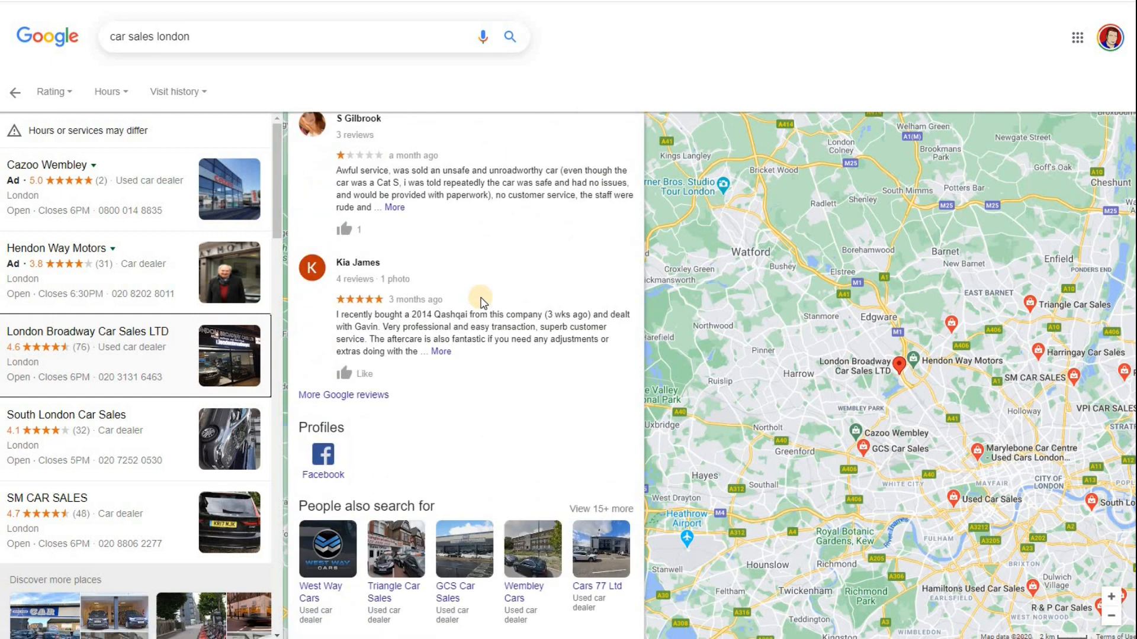
scroll(483, 300, up, 14)
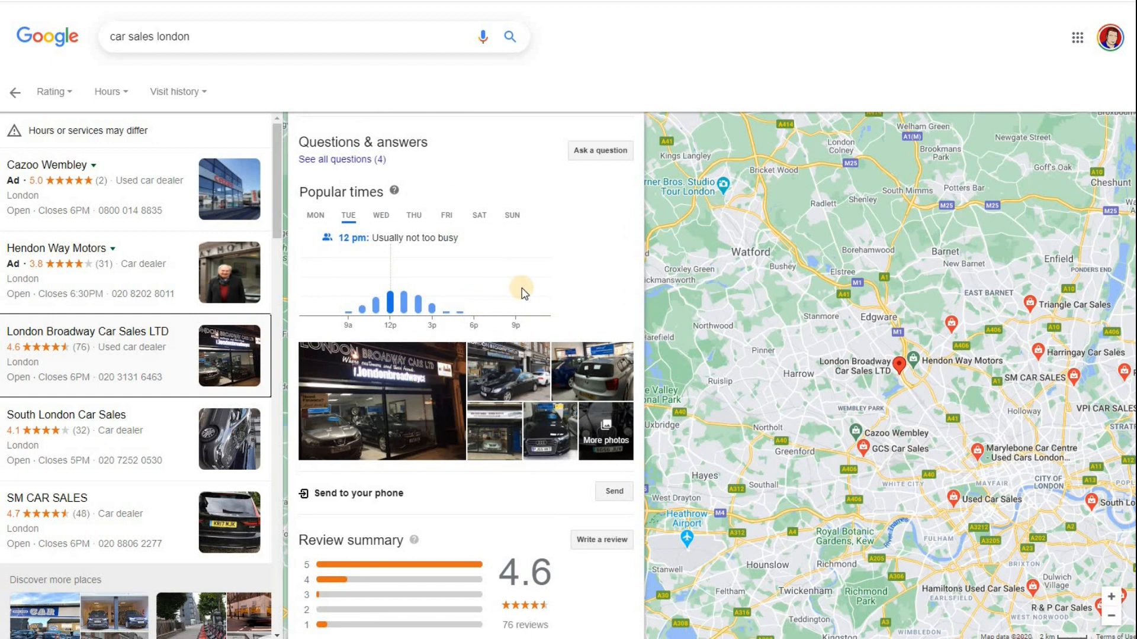
scroll(523, 292, up, 2)
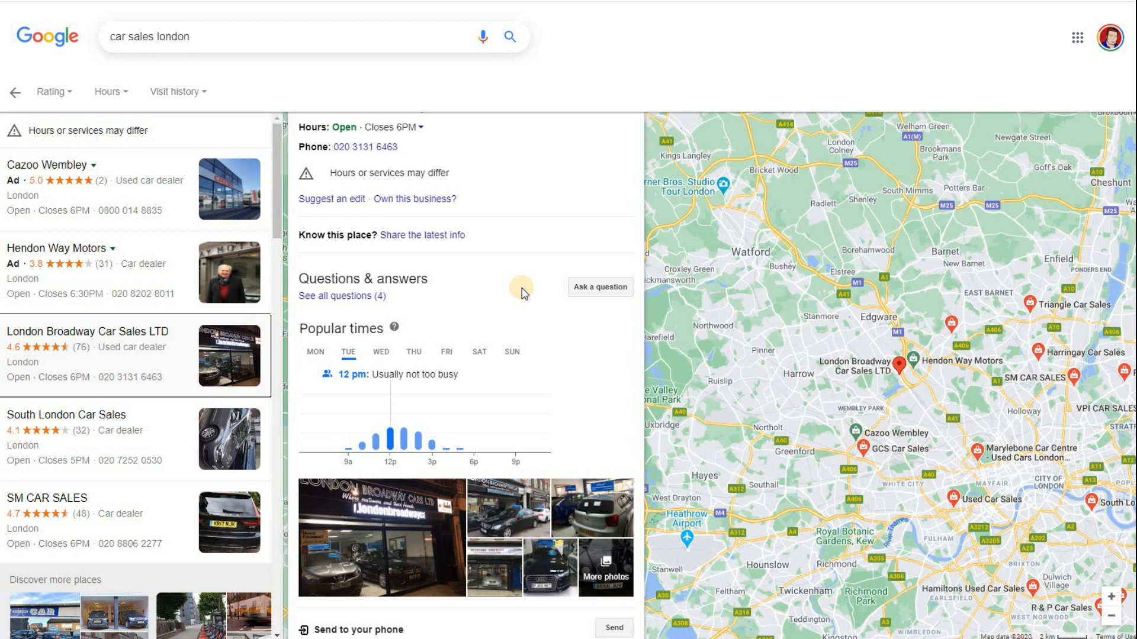
Find ELTHAM CAR SALES further down the London dealer results and open its business profile
scroll(140, 305, down, 13)
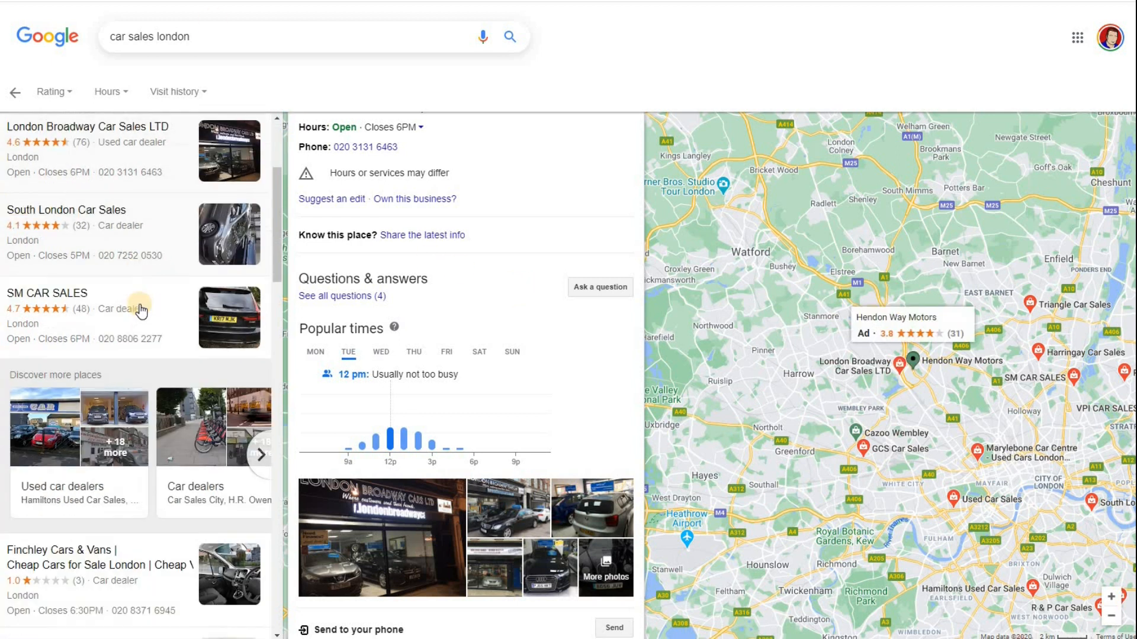
scroll(123, 326, down, 3)
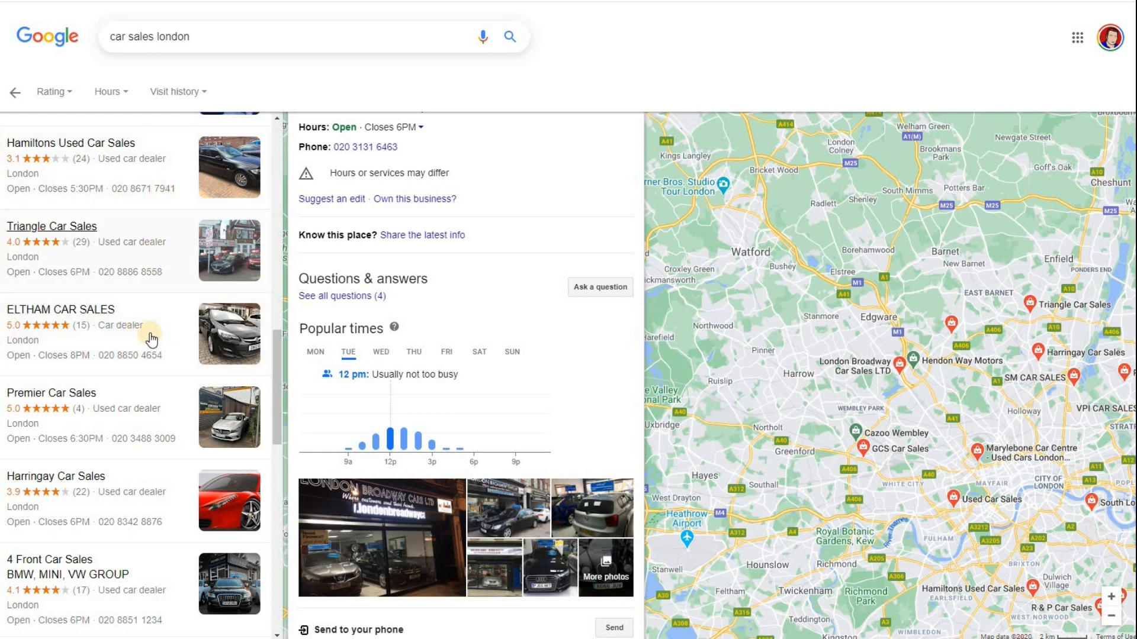
click(151, 335)
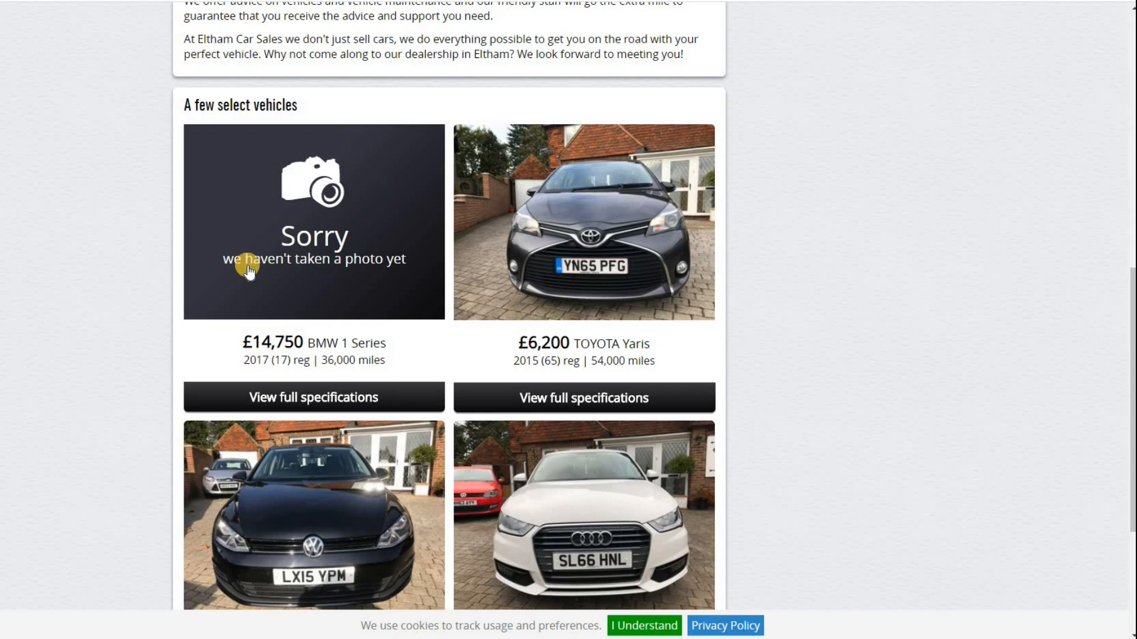
Look through the select vehicles and the dealer description on the Eltham Car Sales website
scroll(260, 261, down, 4)
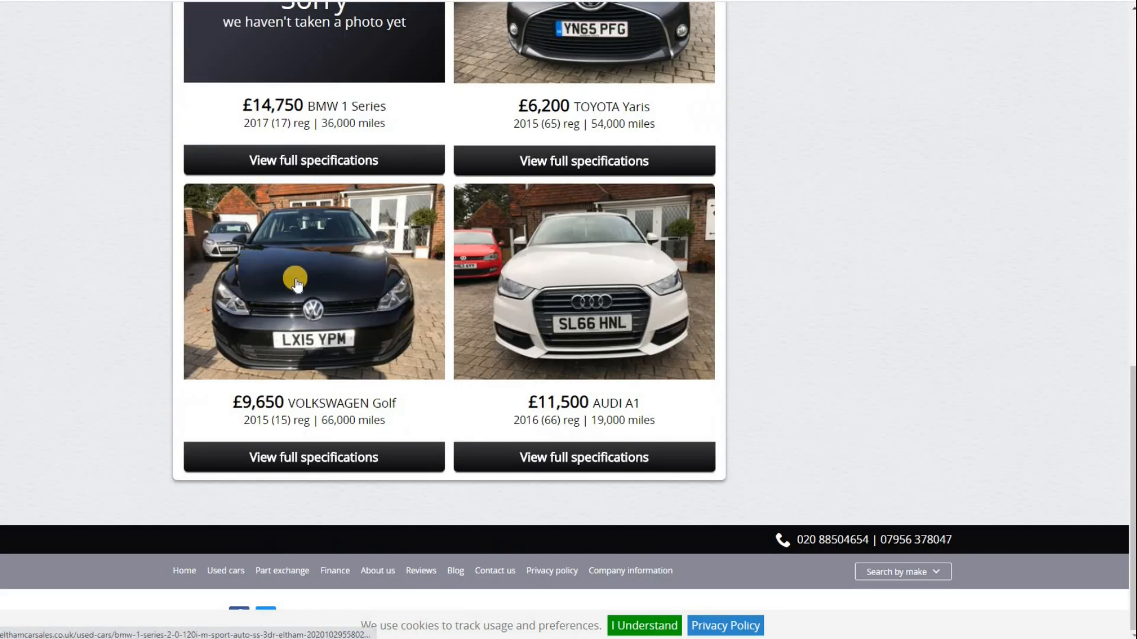
scroll(264, 276, up, 9)
scroll(302, 286, down, 4)
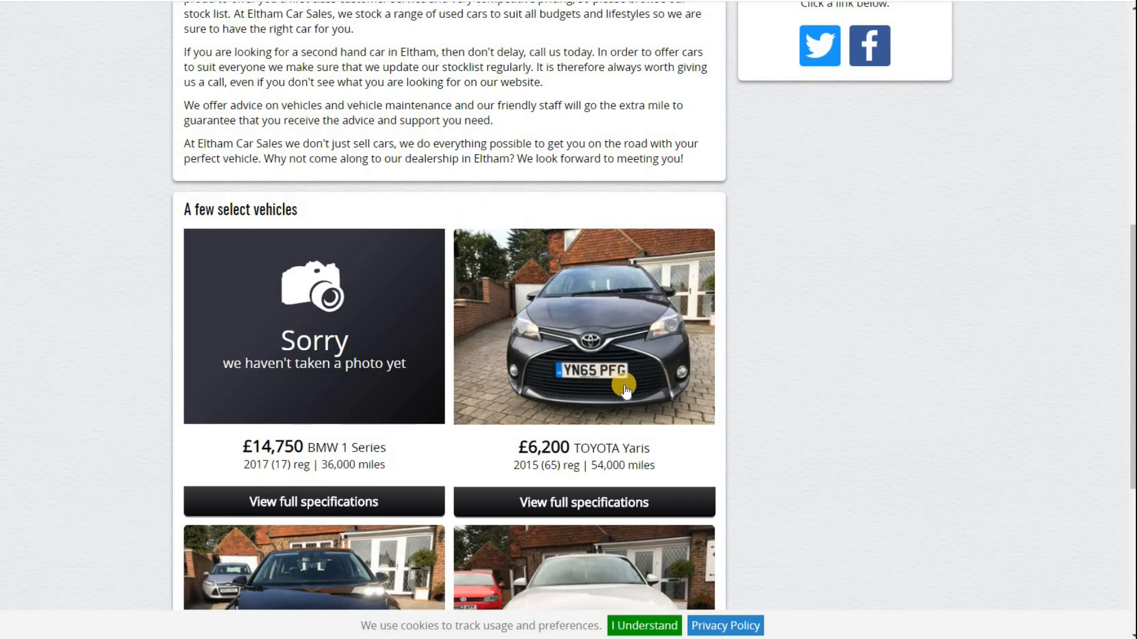
scroll(625, 388, down, 3)
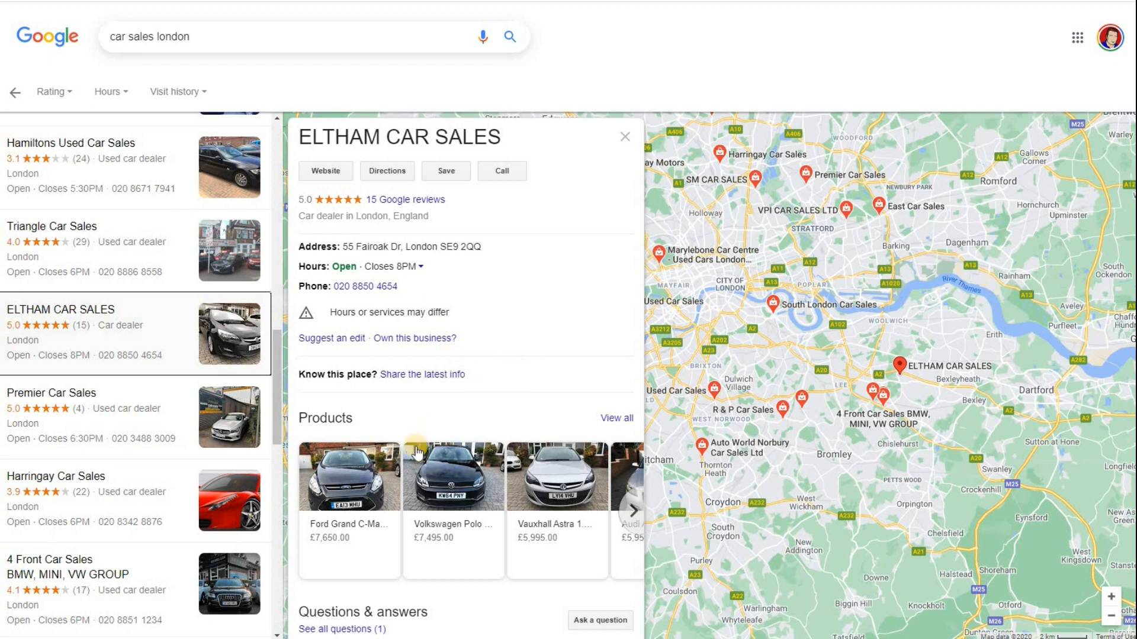
Browse further along the product carousel in the ELTHAM CAR SALES business profile
click(633, 508)
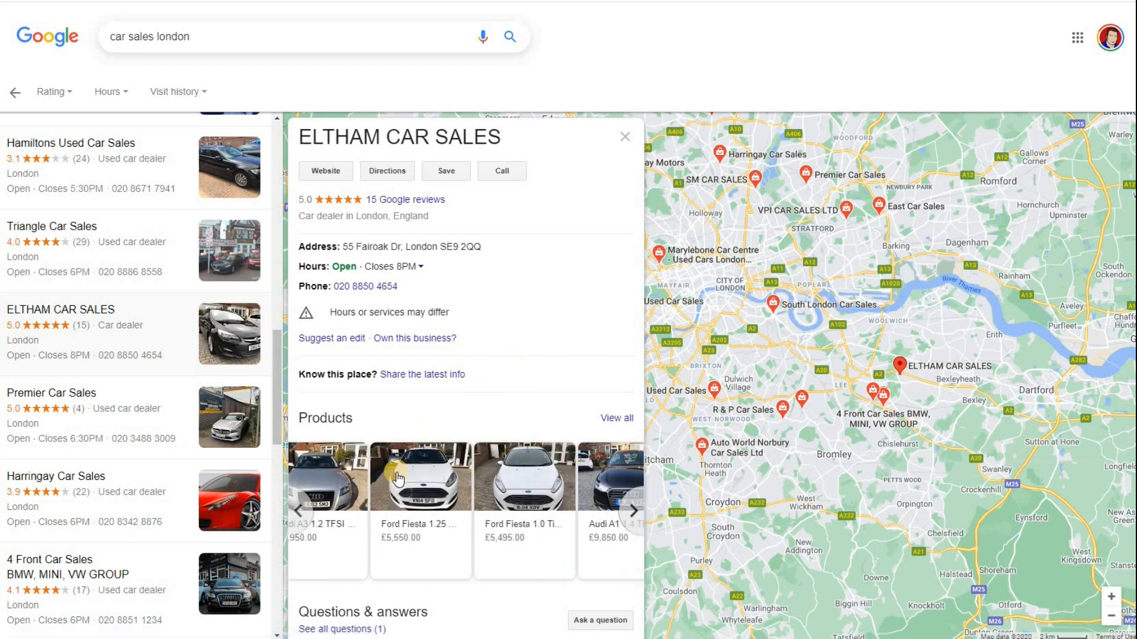
click(634, 511)
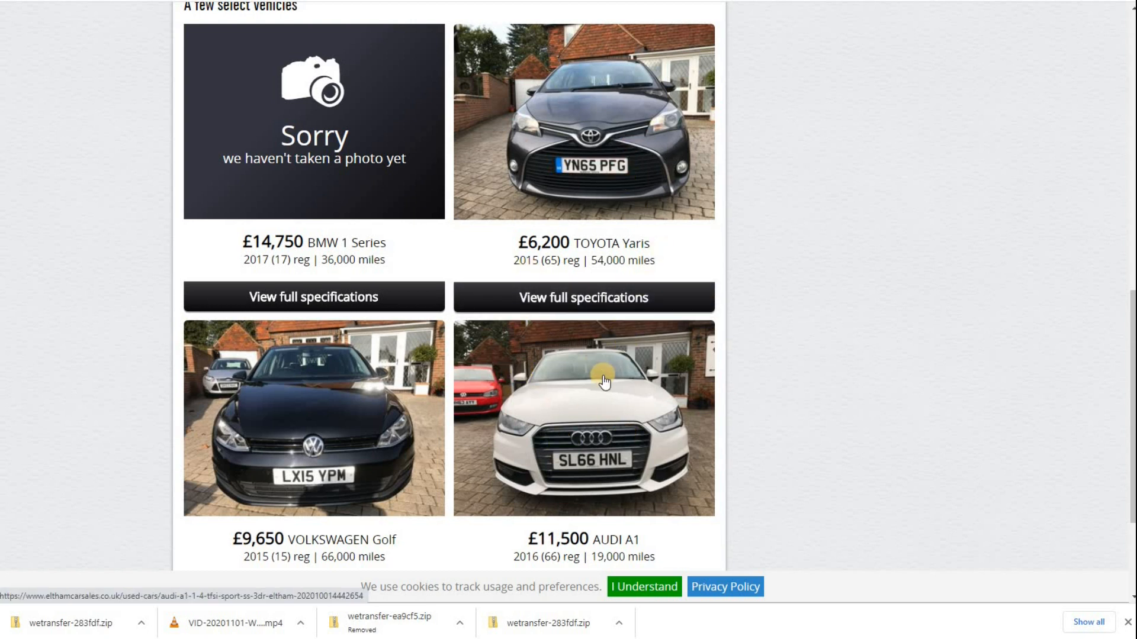
Review the vehicles on the Eltham Car Sales website again and return to the dealer's Google business profile
scroll(600, 379, down, 2)
scroll(570, 332, up, 8)
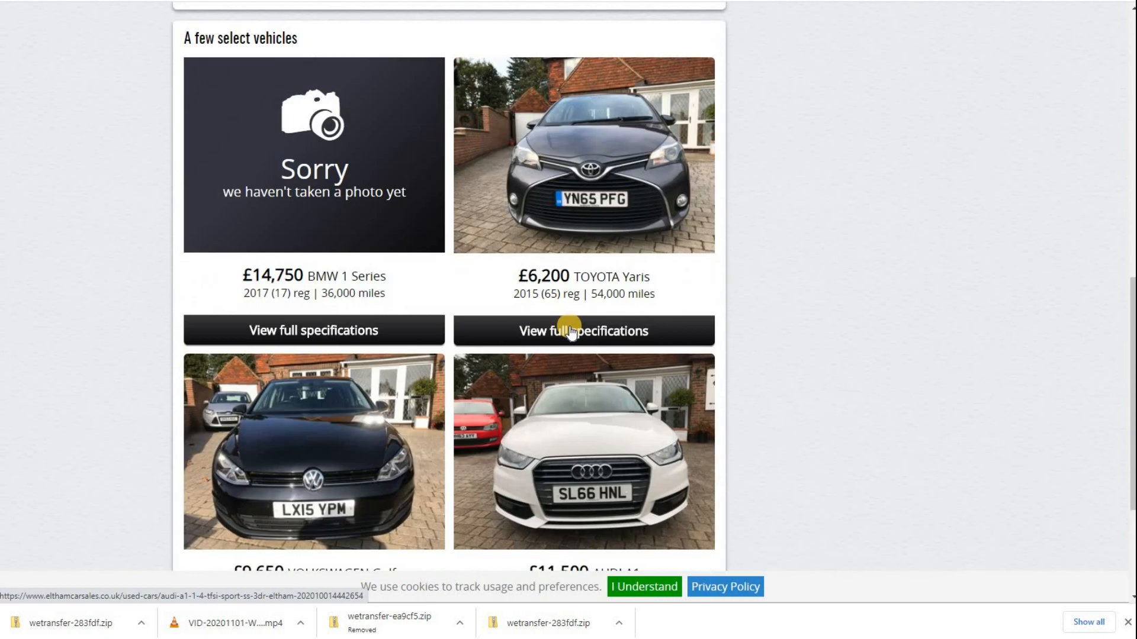
scroll(118, 10, up, 3)
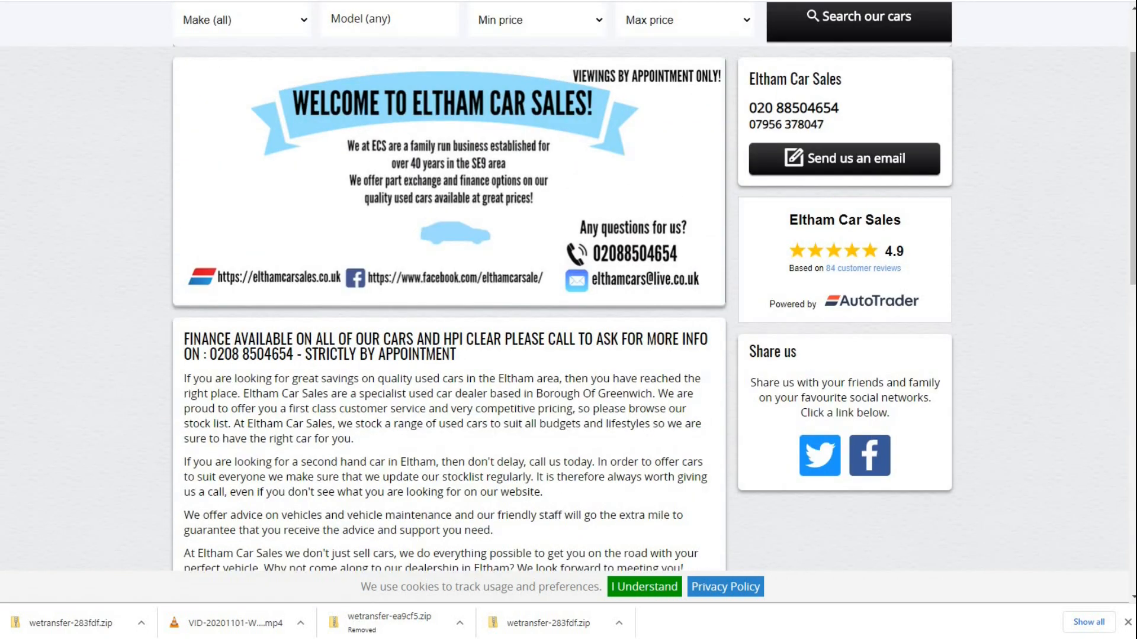
click(122, 1)
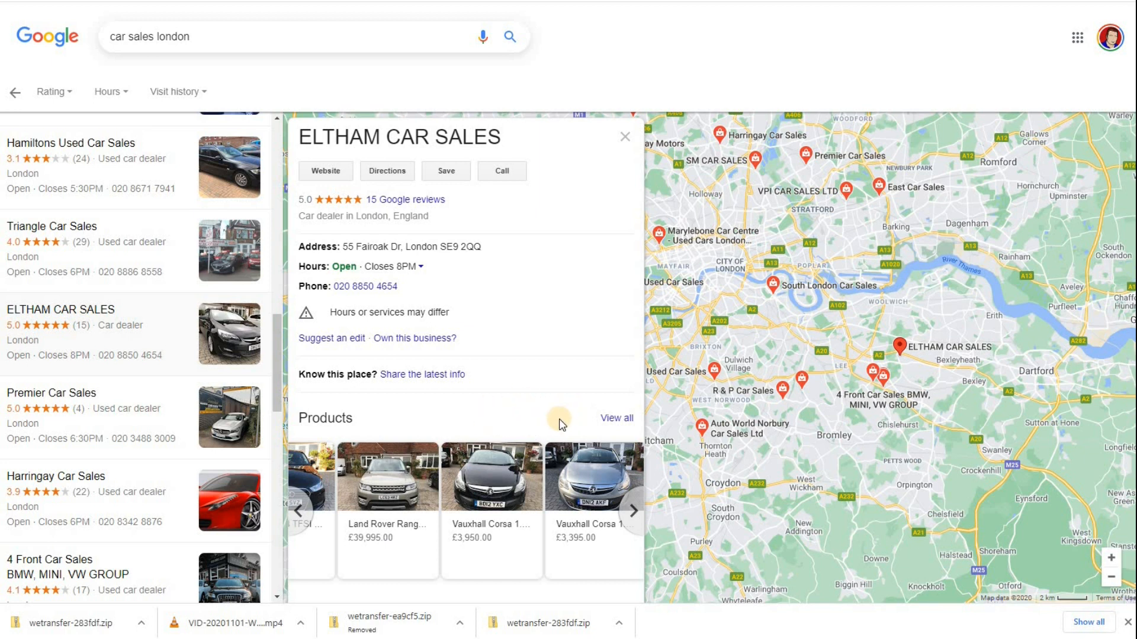
View the £3,950 Vauxhall Corsa product of ELTHAM CAR SALES, and look through the dealer's full product list
click(499, 492)
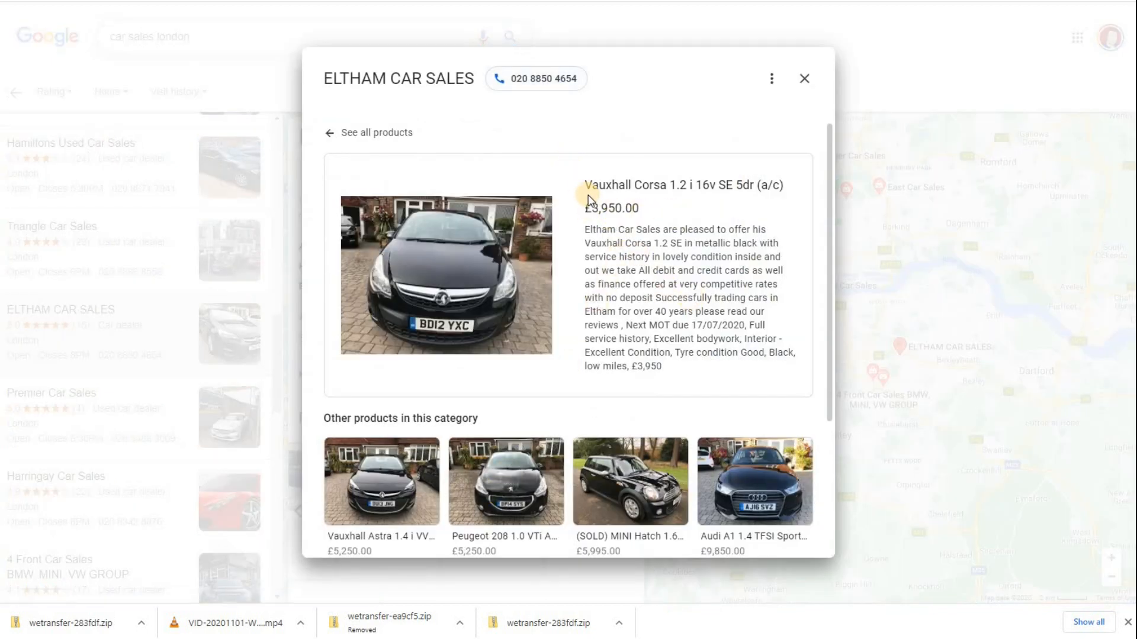
click(387, 133)
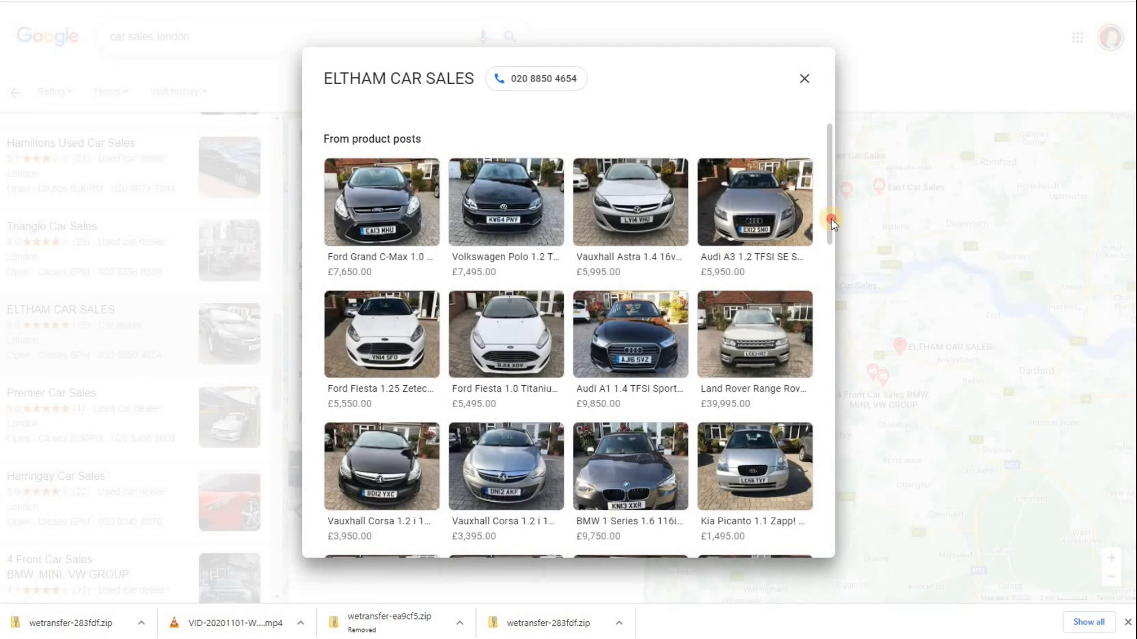
drag(830, 218, 832, 436)
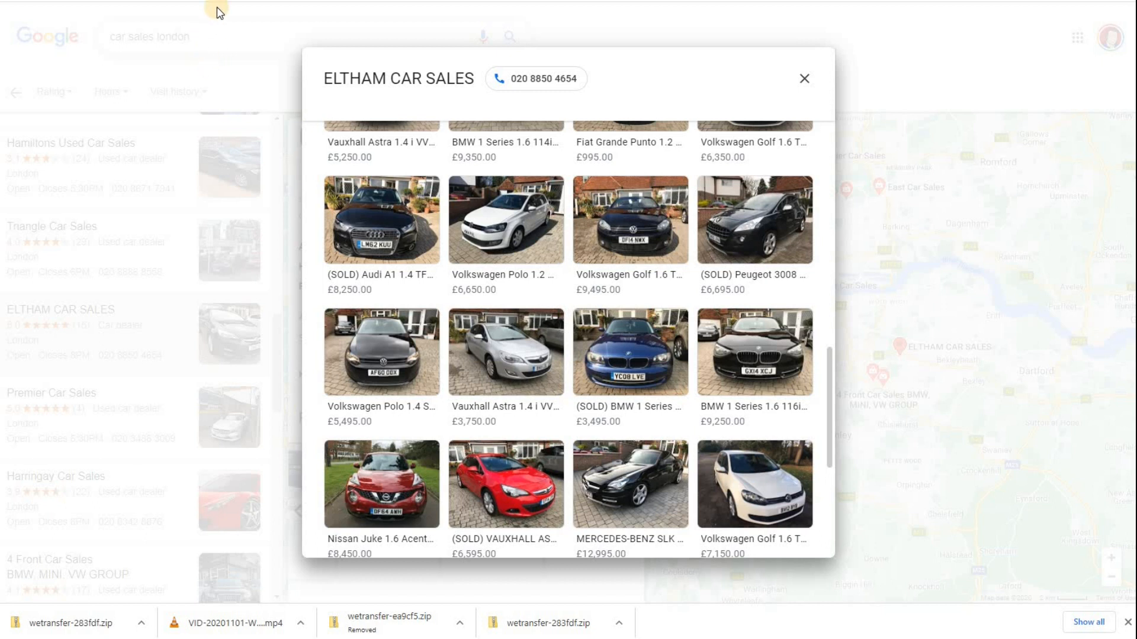
Switch to the Powerboat & RIB website and examine the subscriptions and magazine issues in its product list
key(ctrl+Tab)
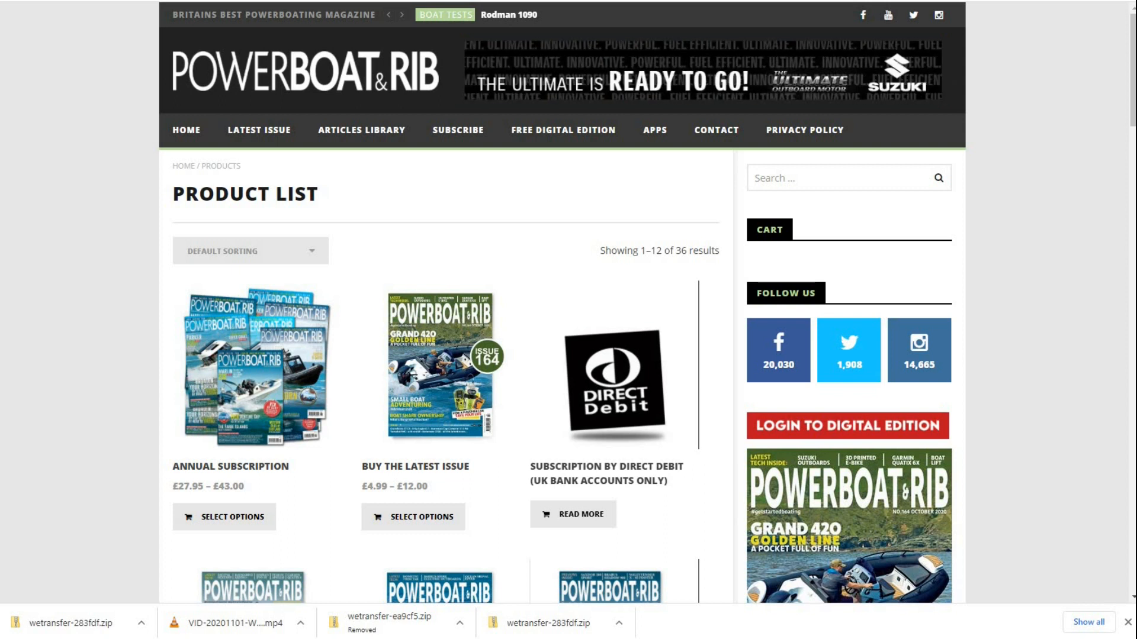
scroll(568, 301, down, 10)
scroll(89, 85, up, 10)
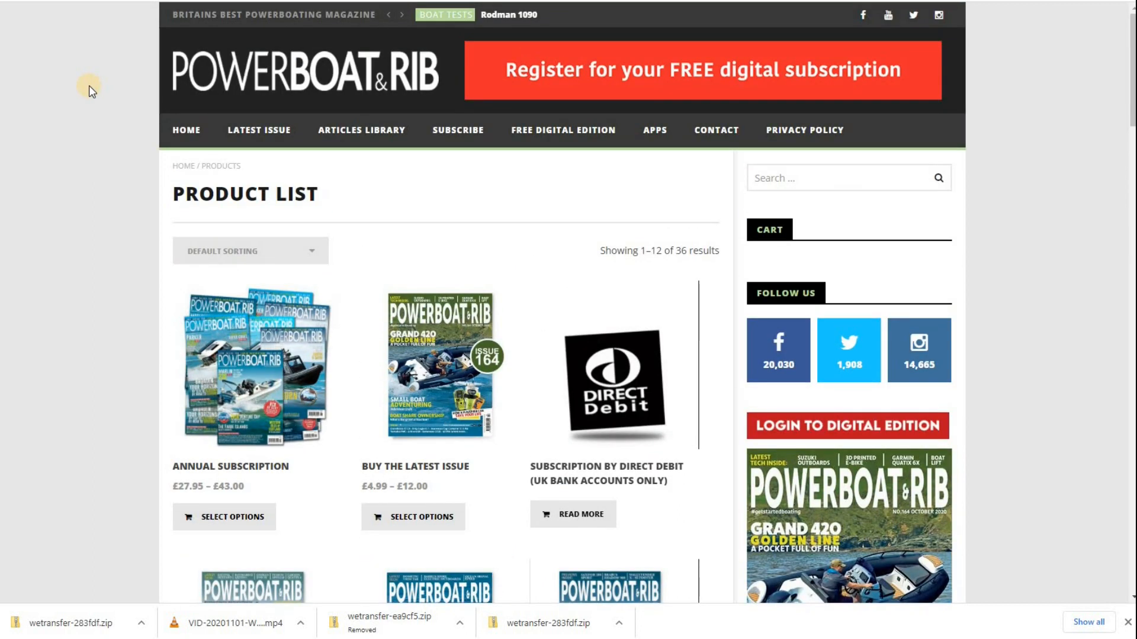
scroll(144, 213, down, 2)
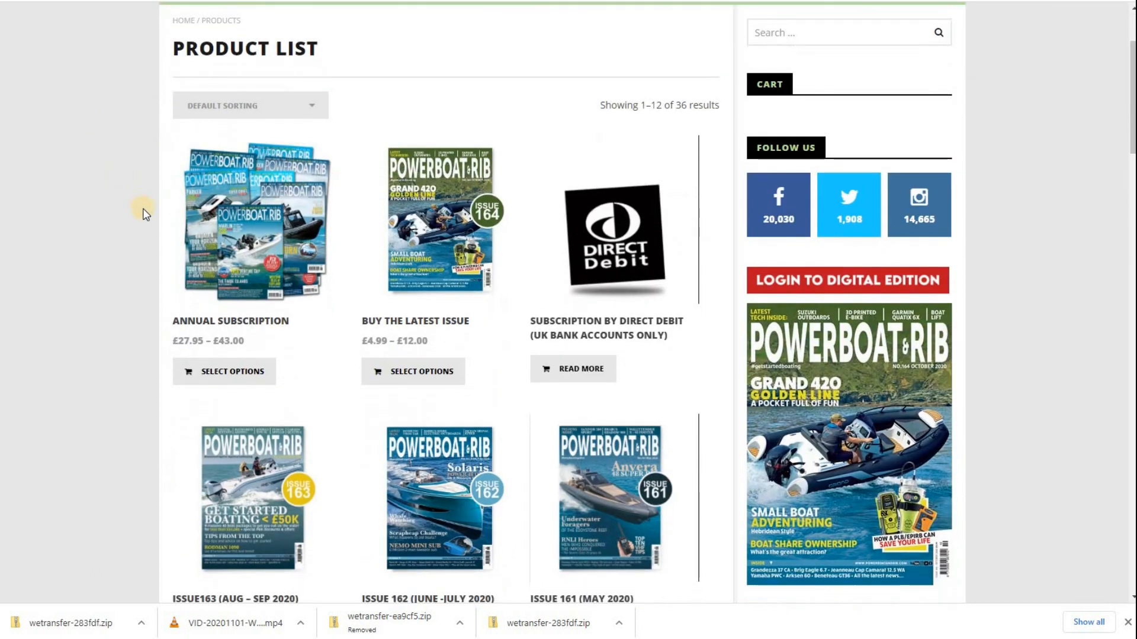
scroll(144, 213, down, 2)
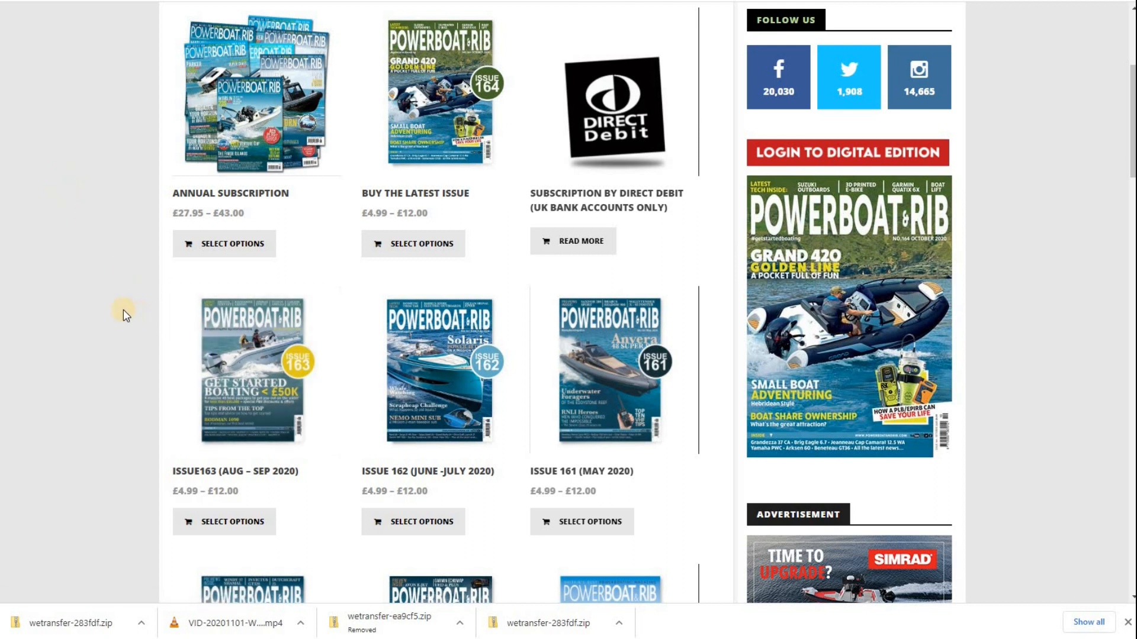
click(229, 340)
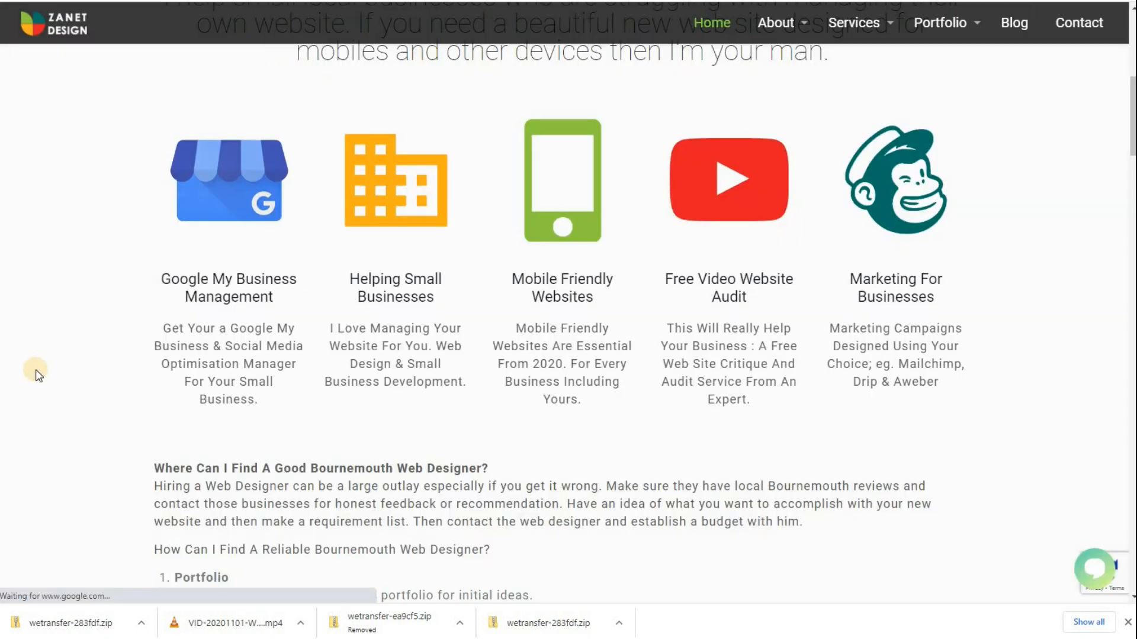
Examine the introduction and the five service offerings on the Zanet Design homepage
scroll(37, 373, up, 1)
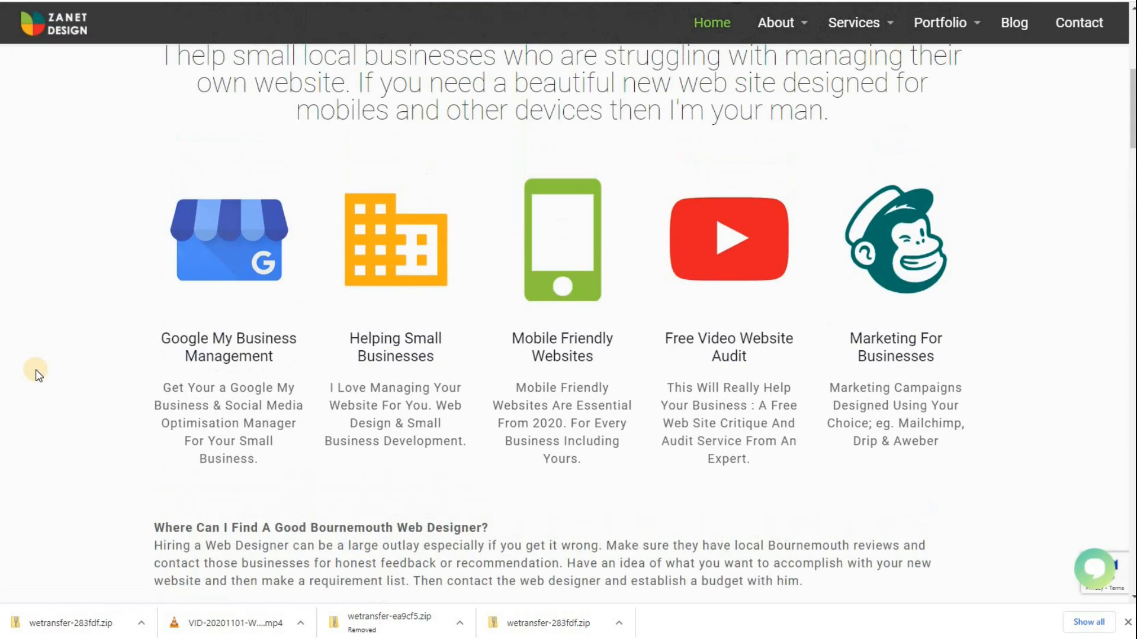
scroll(37, 373, up, 1)
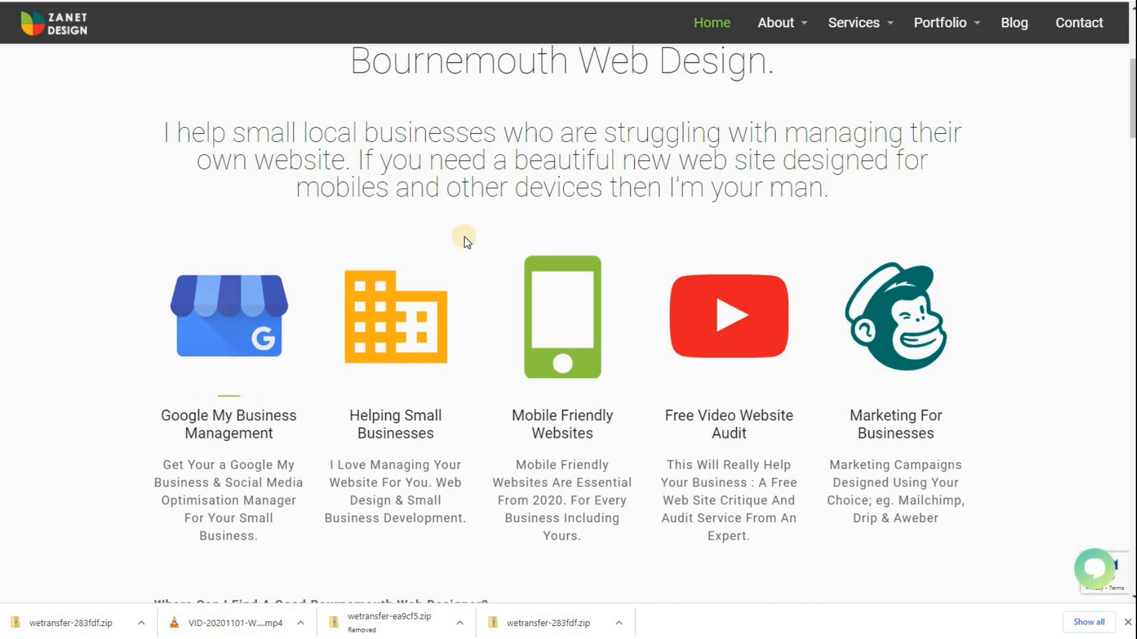
scroll(705, 238, up, 1)
scroll(704, 240, up, 2)
scroll(705, 239, down, 2)
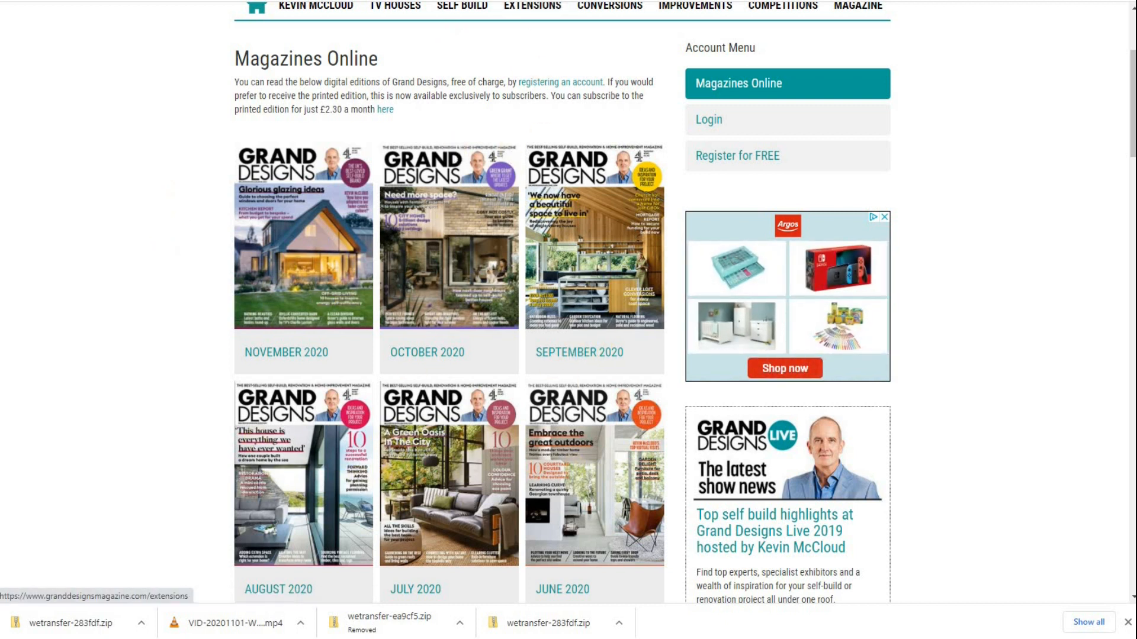
Return to the Google results for "grand designs magazine", dismiss the downloads bar and examine the magazine's information panel
key(alt+Left)
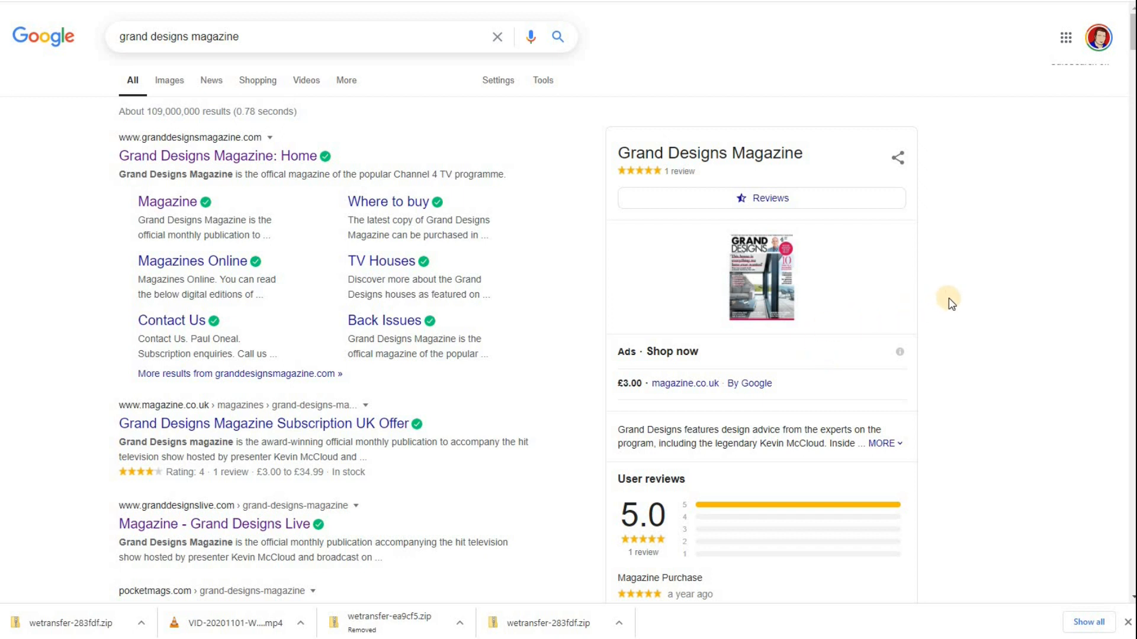
click(1127, 623)
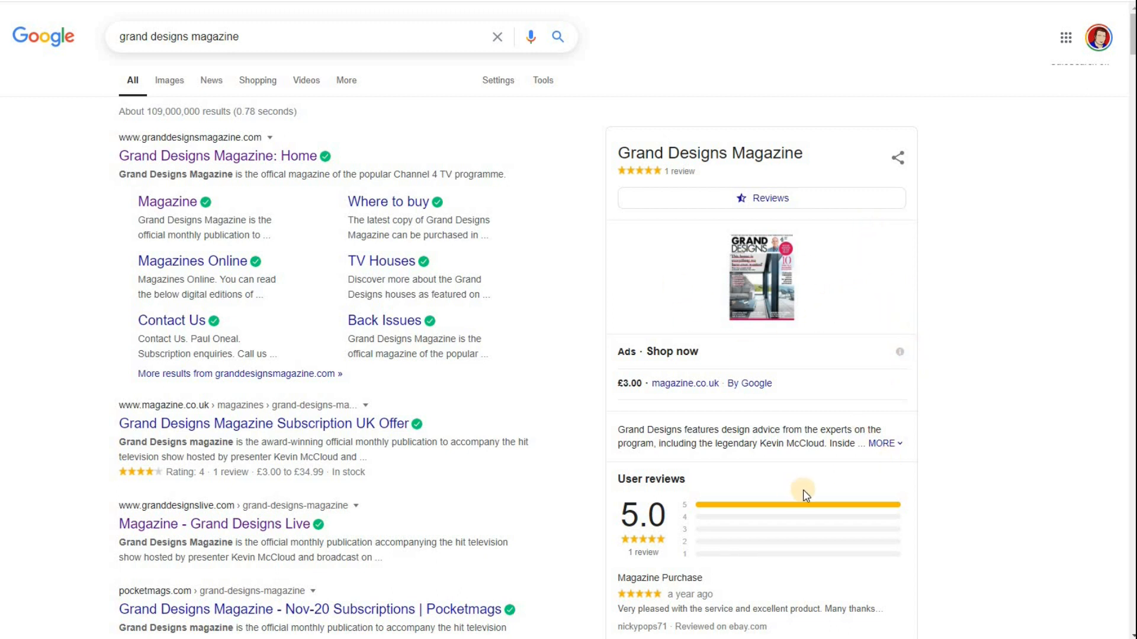
scroll(804, 489, down, 3)
scroll(748, 317, up, 3)
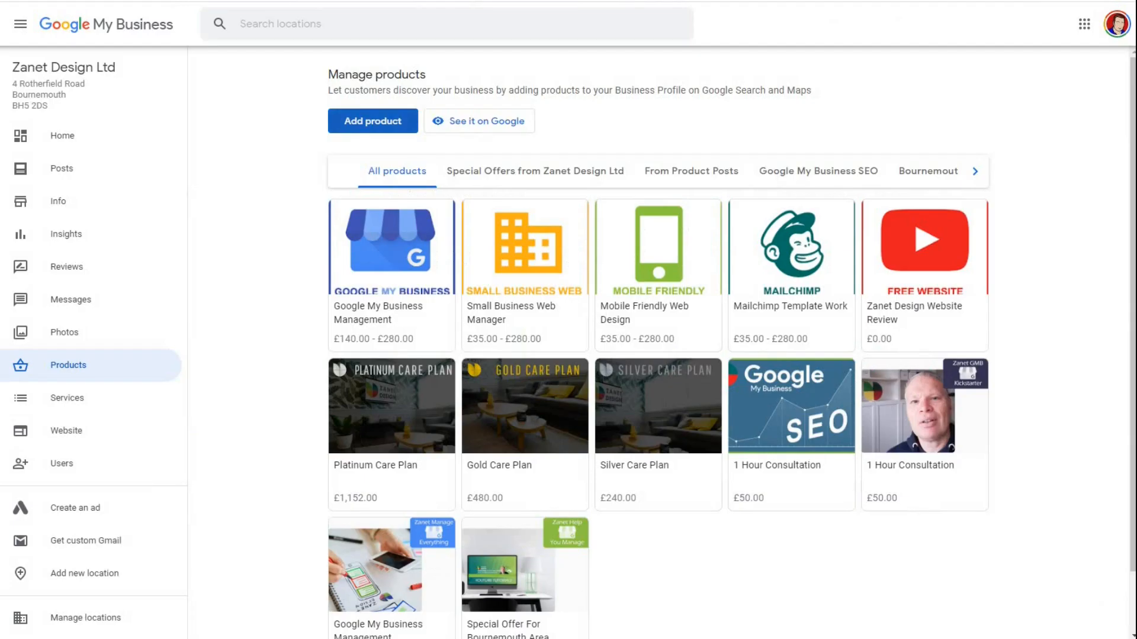
Show where products are added in Google My Business, and open the Google My Business Management product
click(363, 123)
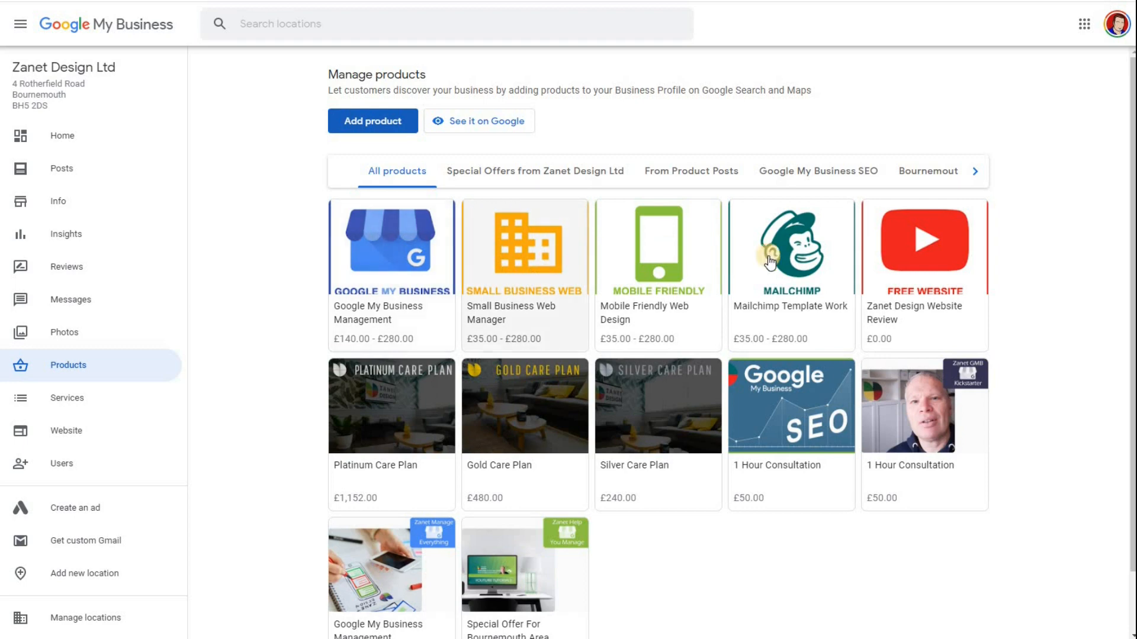
click(376, 240)
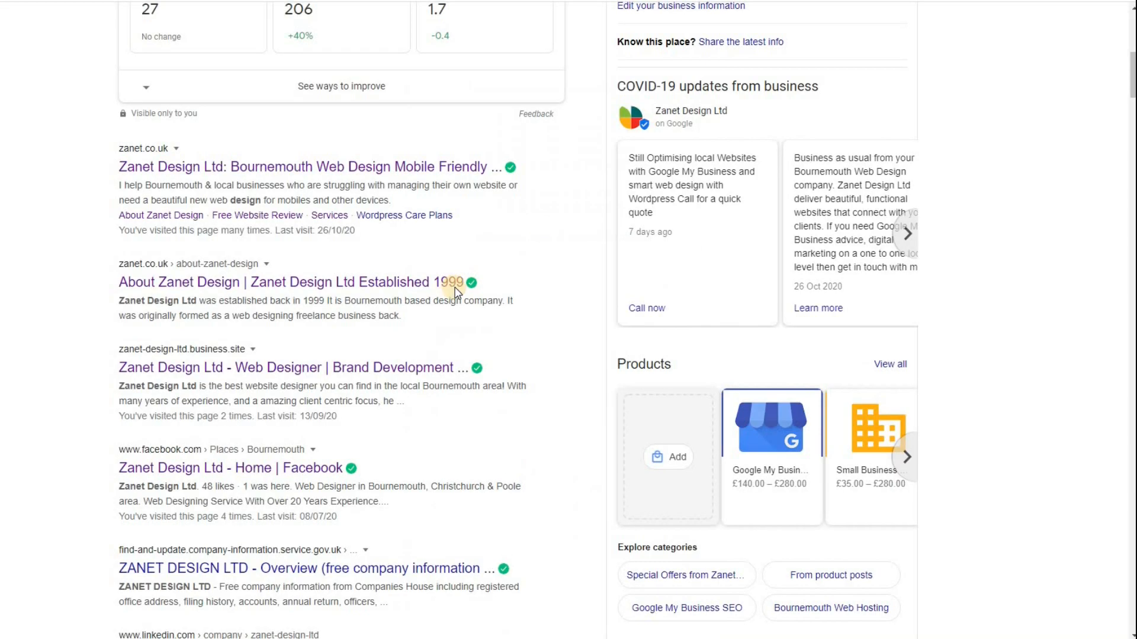
Examine the Special Offers from Zanet Design Ltd category and the details of its Google My Business Management product
scroll(456, 293, up, 9)
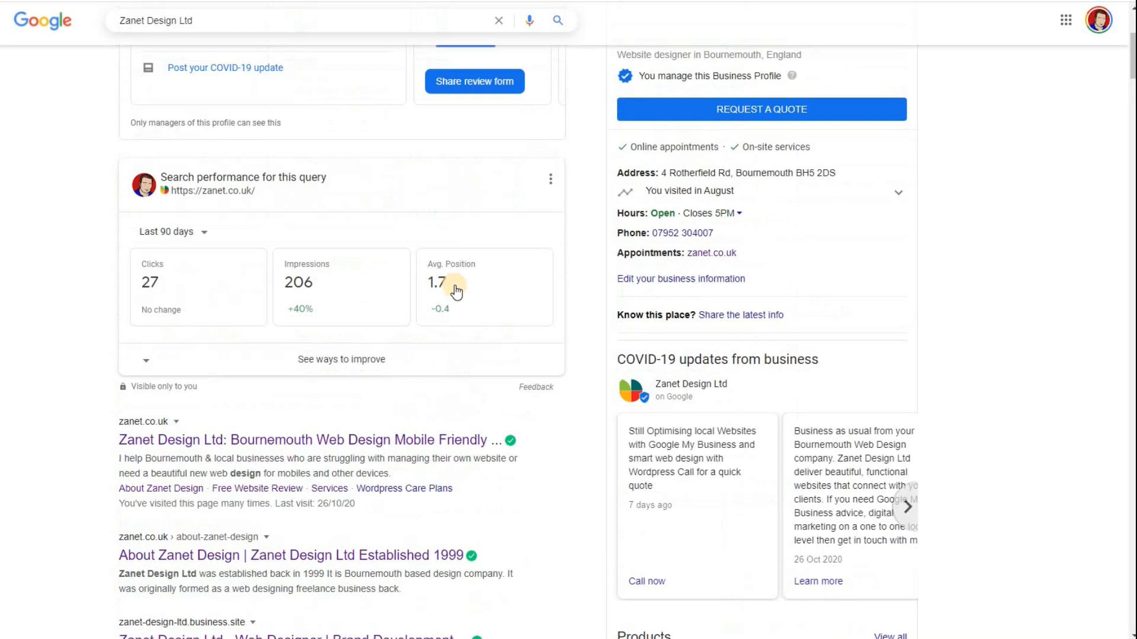
scroll(770, 254, down, 4)
scroll(772, 334, down, 7)
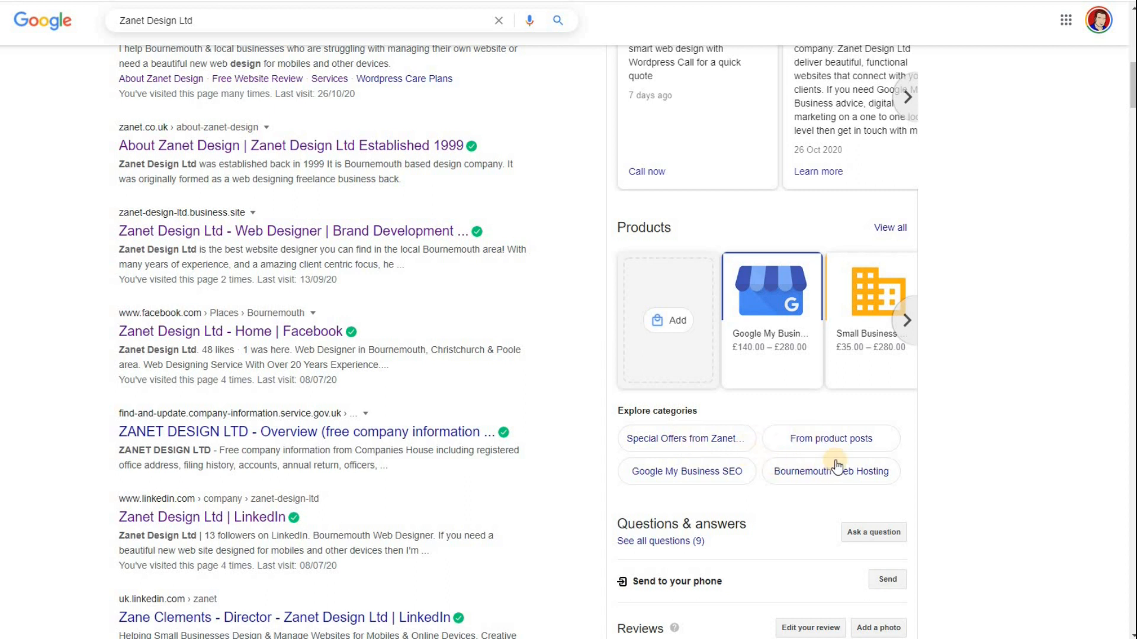
click(673, 442)
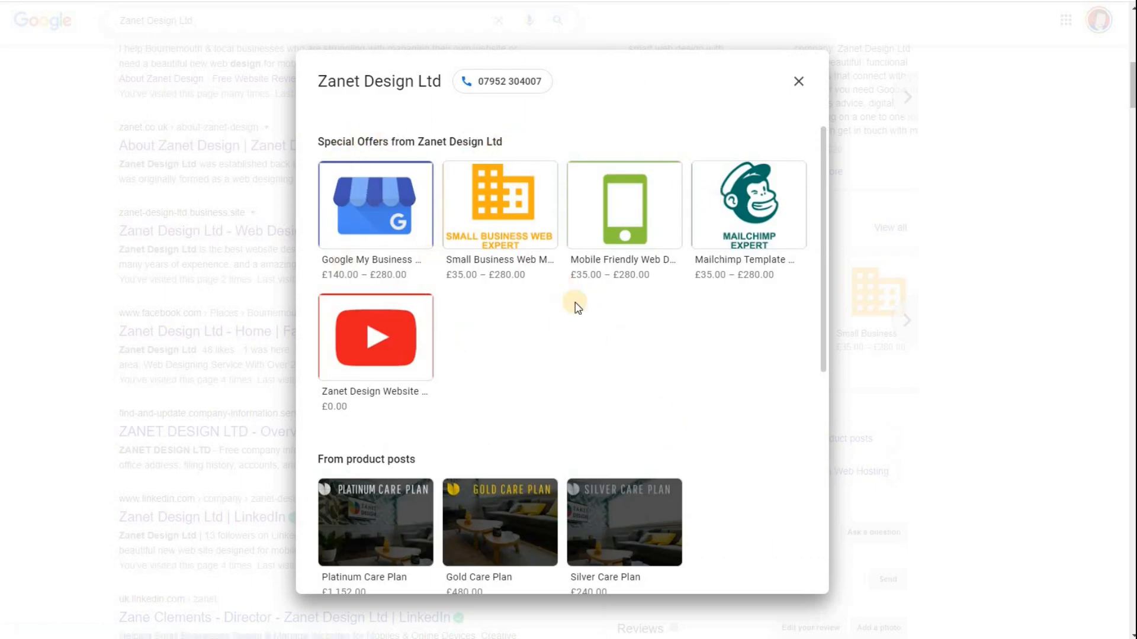
click(401, 216)
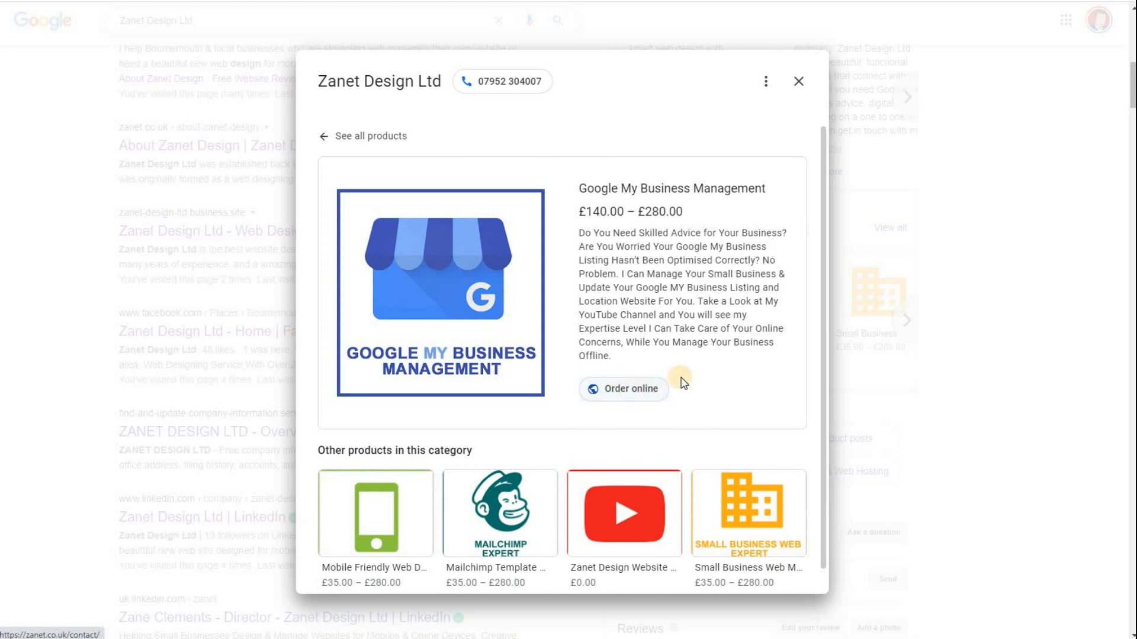
click(648, 499)
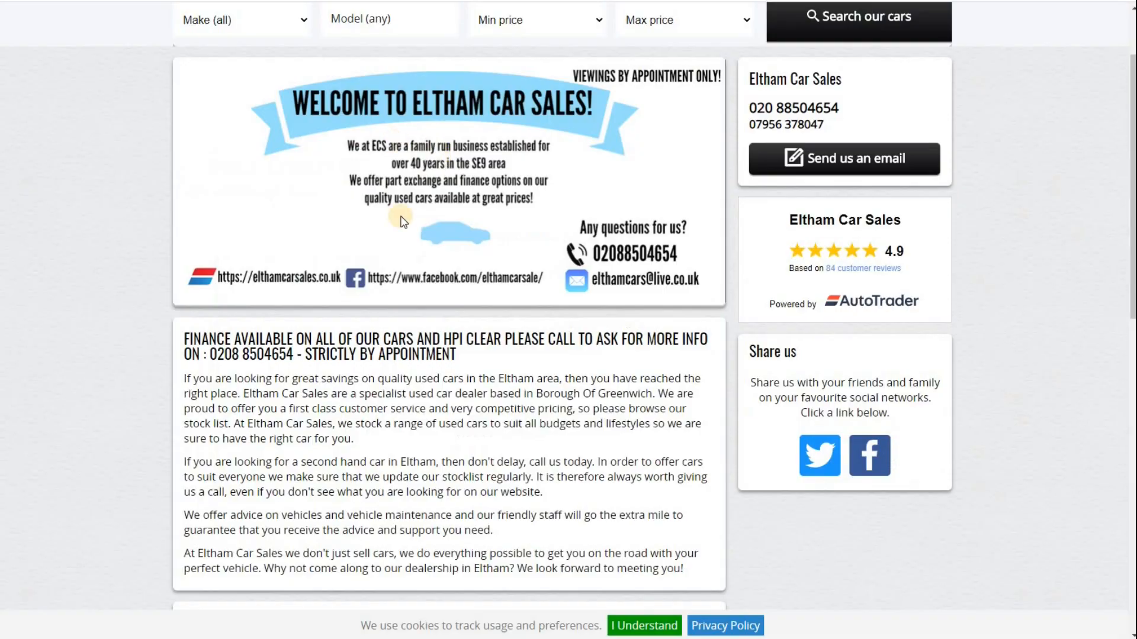
Return to Google My Business, close the product being edited and examine the full list of managed products
scroll(533, 363, down, 8)
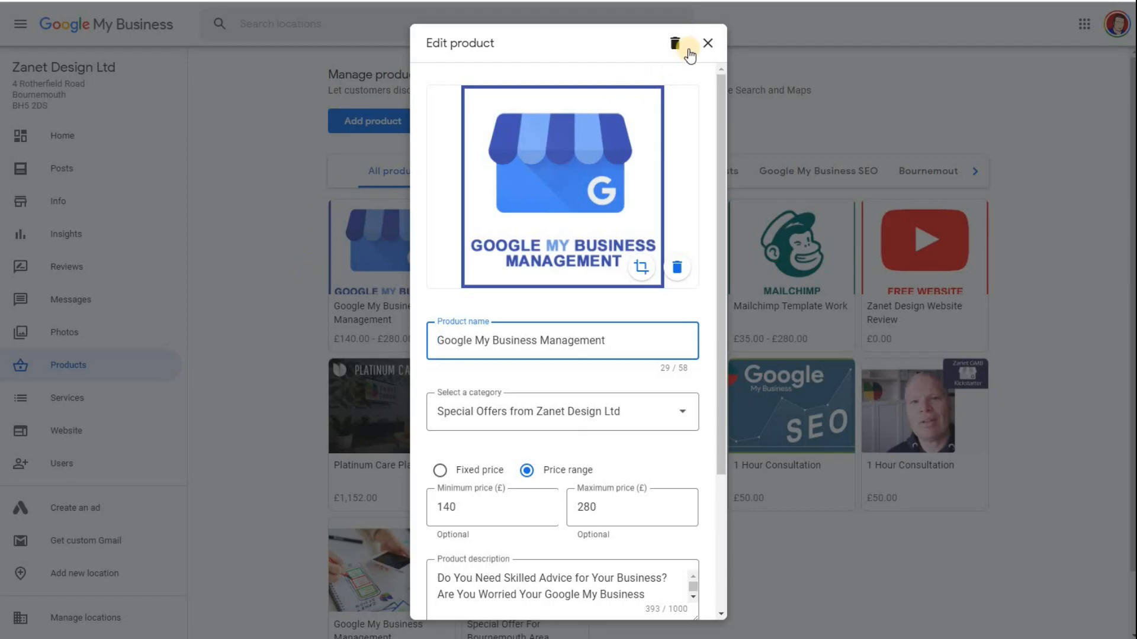
click(708, 44)
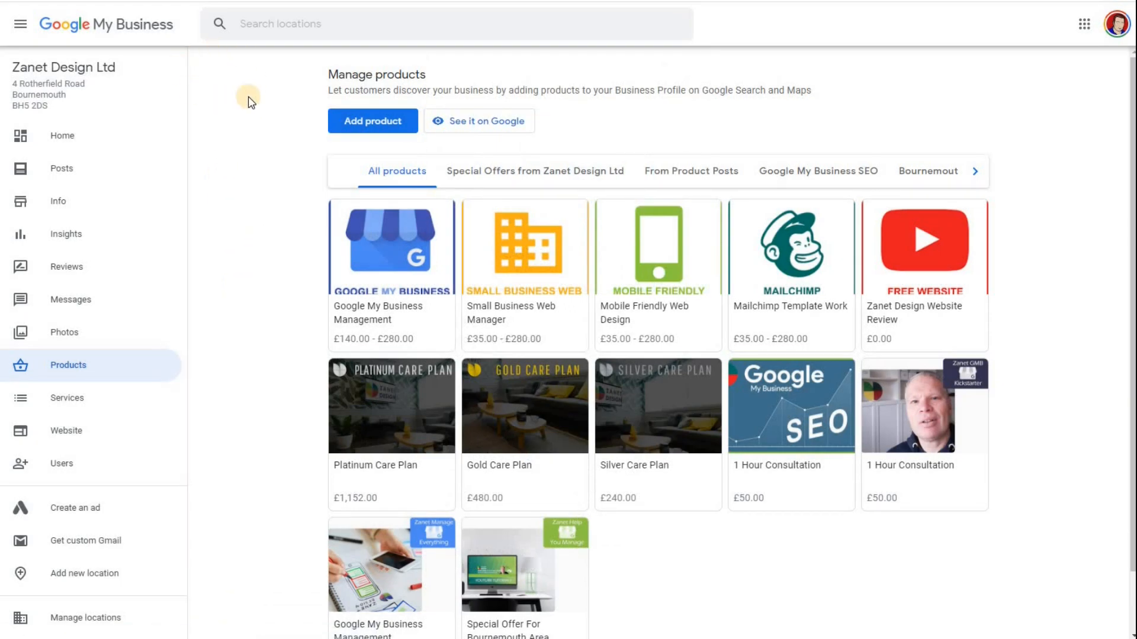
click(68, 369)
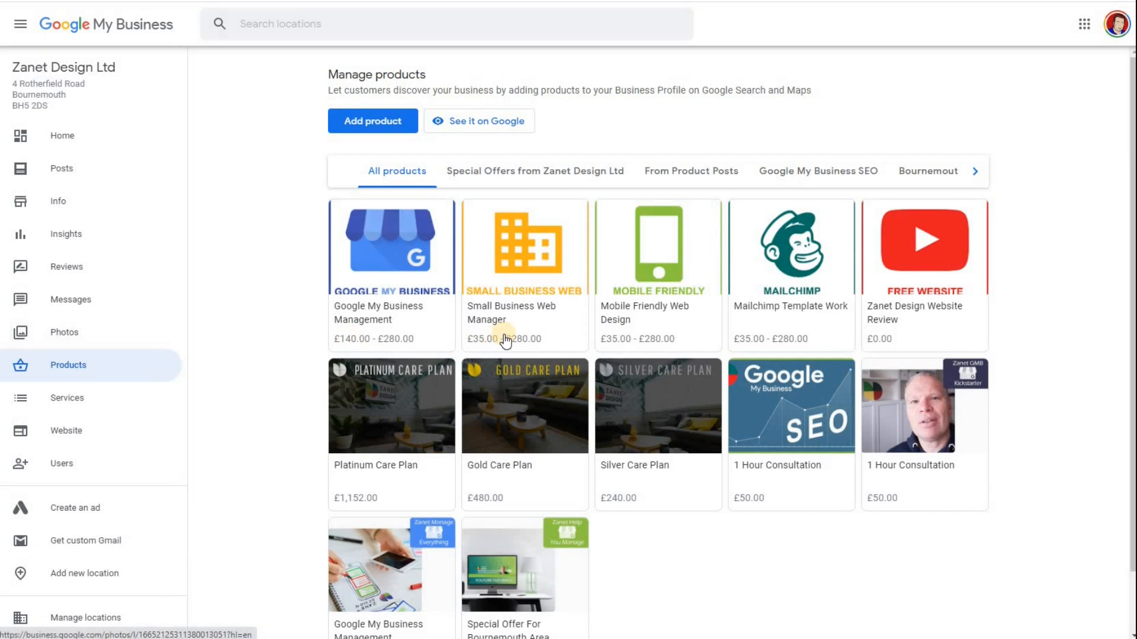
scroll(505, 334, down, 2)
scroll(505, 341, up, 2)
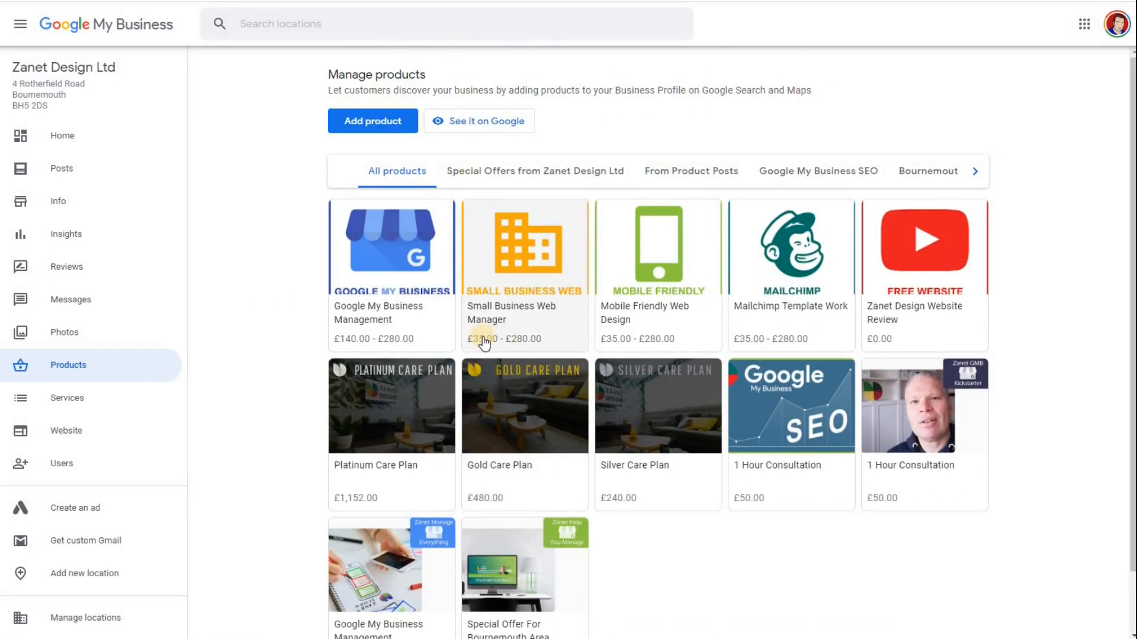
Start a new product, and save the September 2020 cover image from the Grand Designs website as september2020.jpg
click(381, 121)
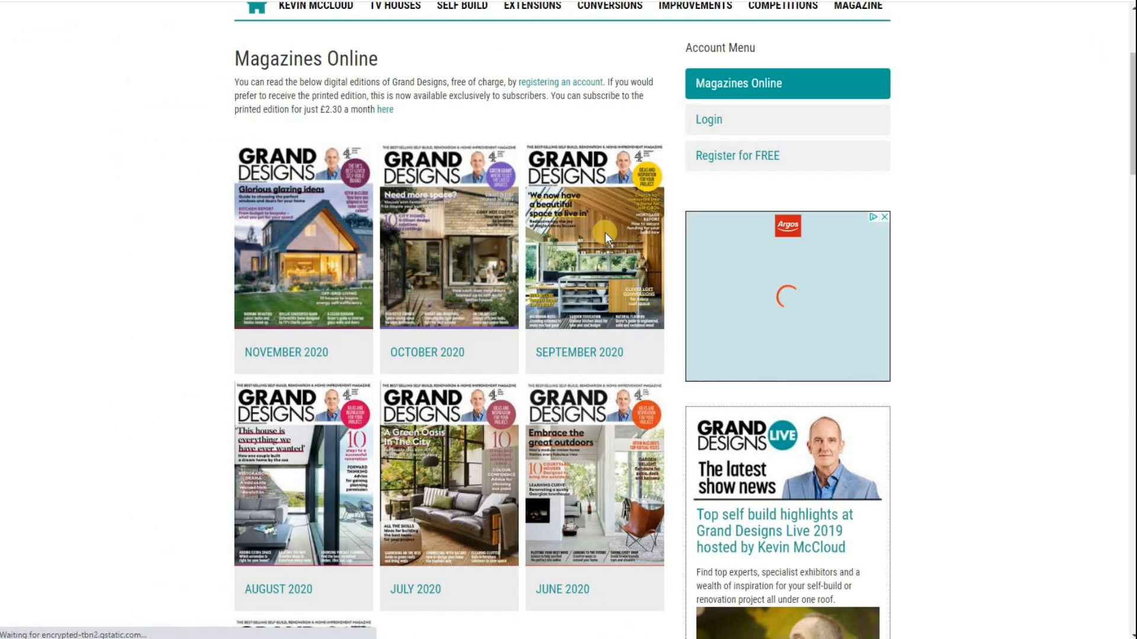
right_click(605, 232)
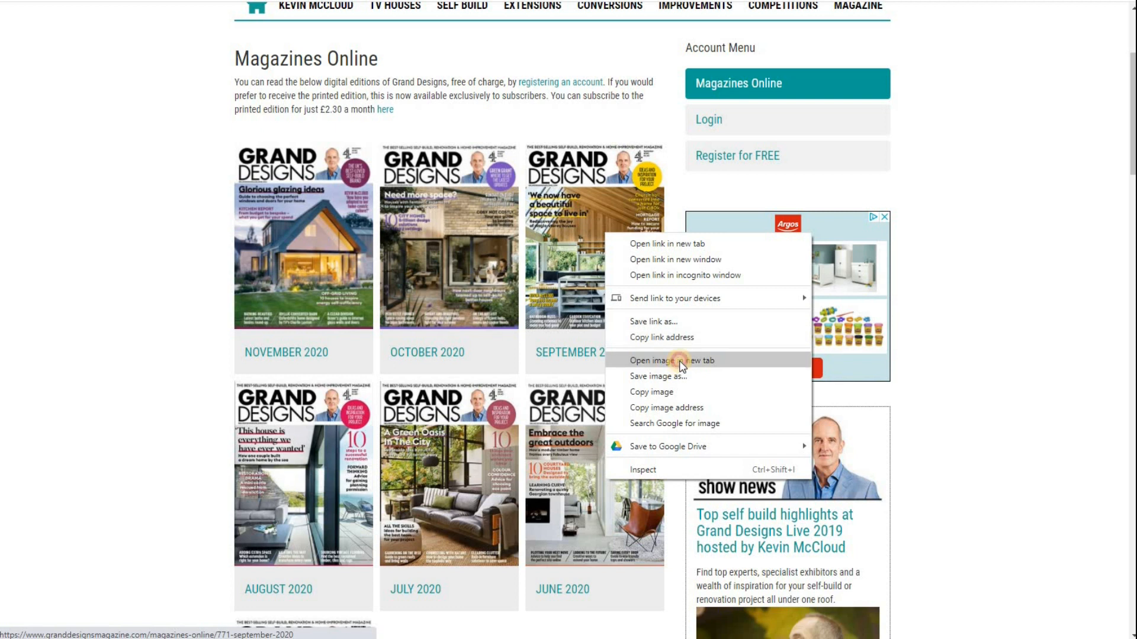
click(680, 360)
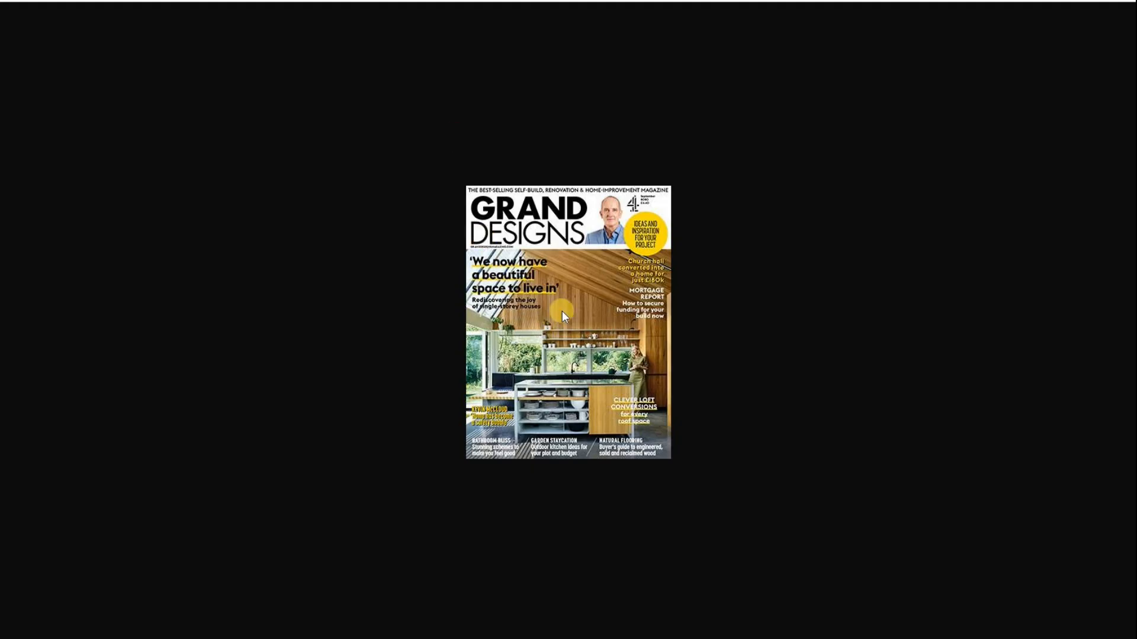
right_click(562, 311)
click(624, 335)
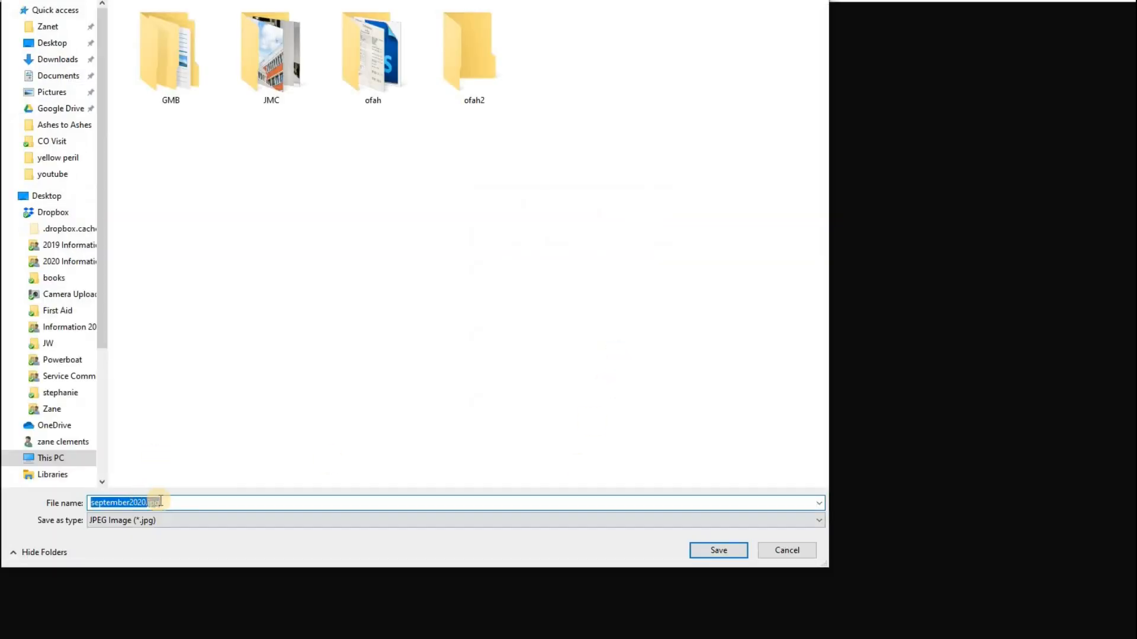
click(723, 548)
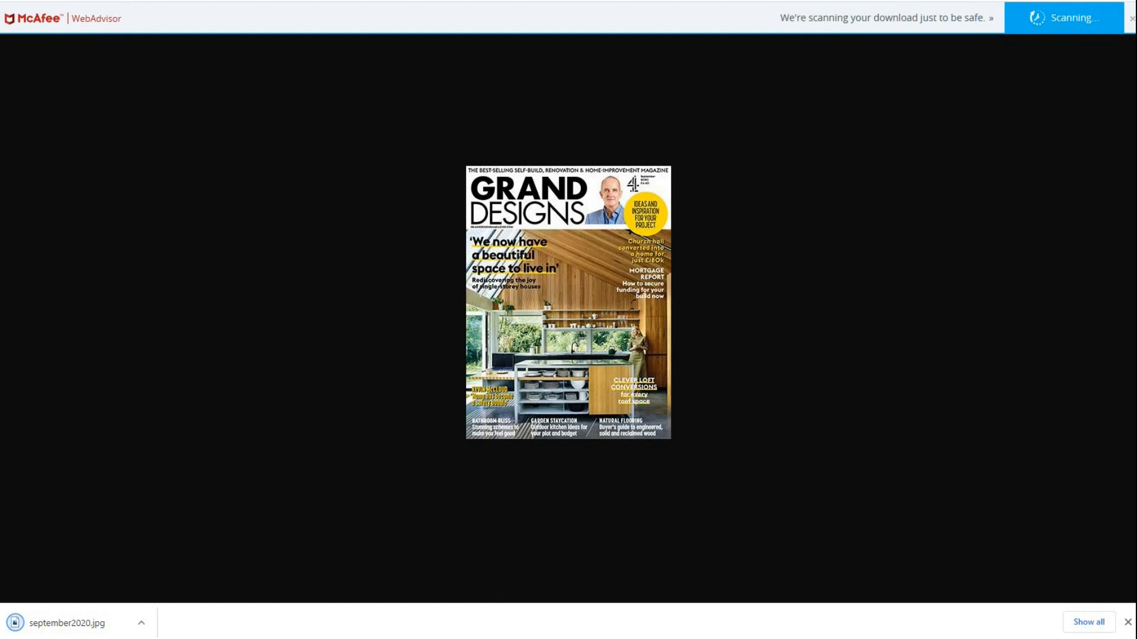
key(ctrl+w)
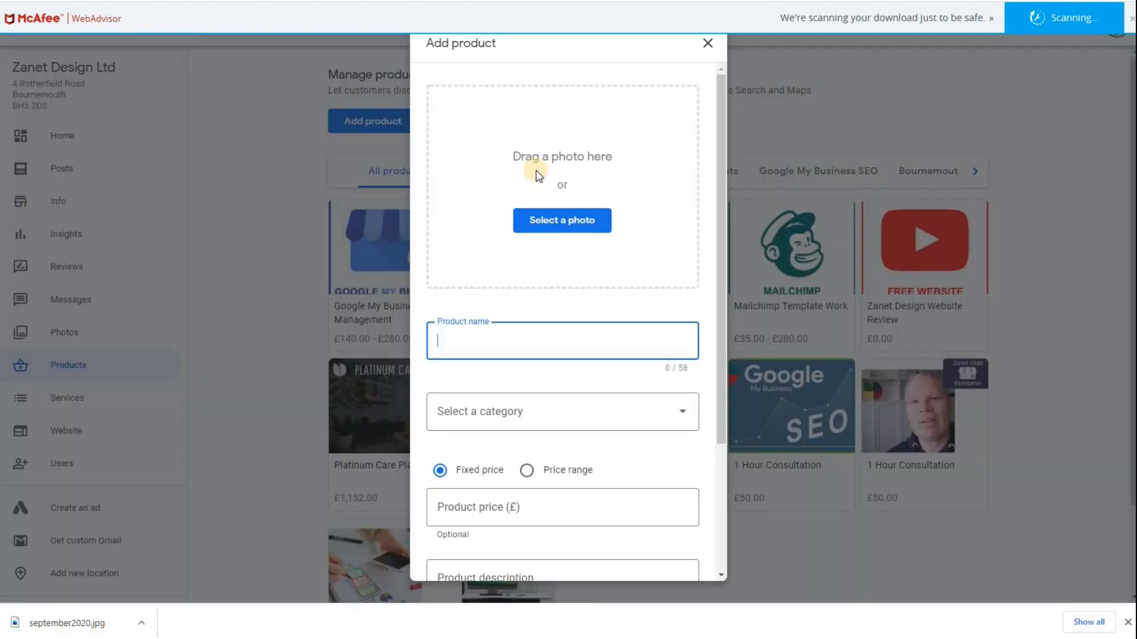
Upload september2020.jpg as the photo of the new product
click(548, 220)
click(573, 61)
click(710, 552)
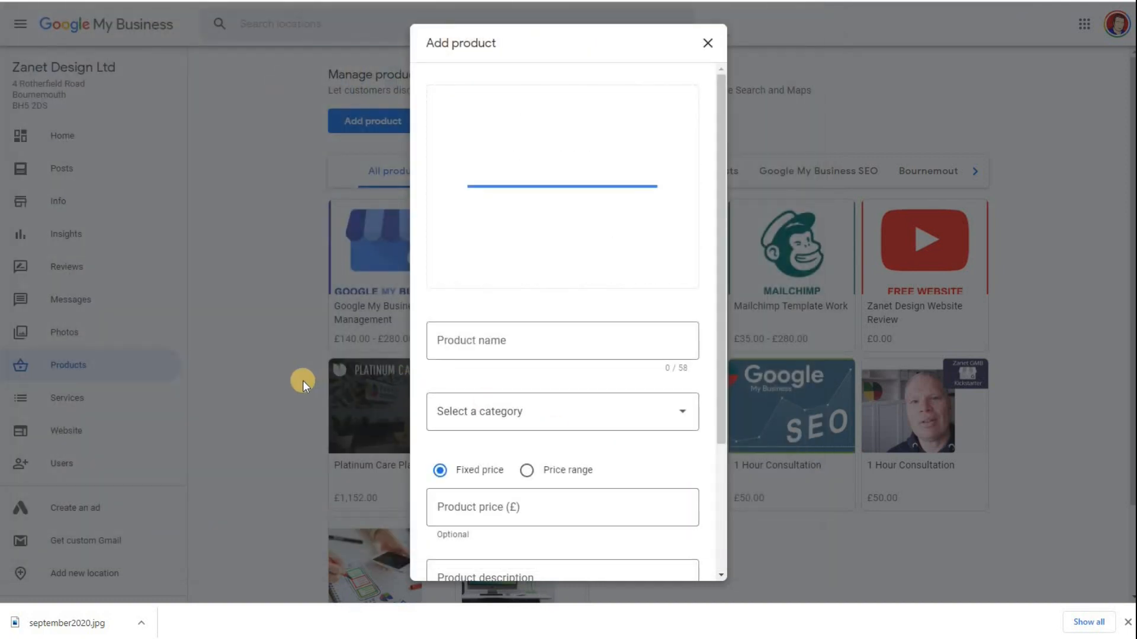
Examine the new product's category choices and compare its fixed price and price range options
click(667, 421)
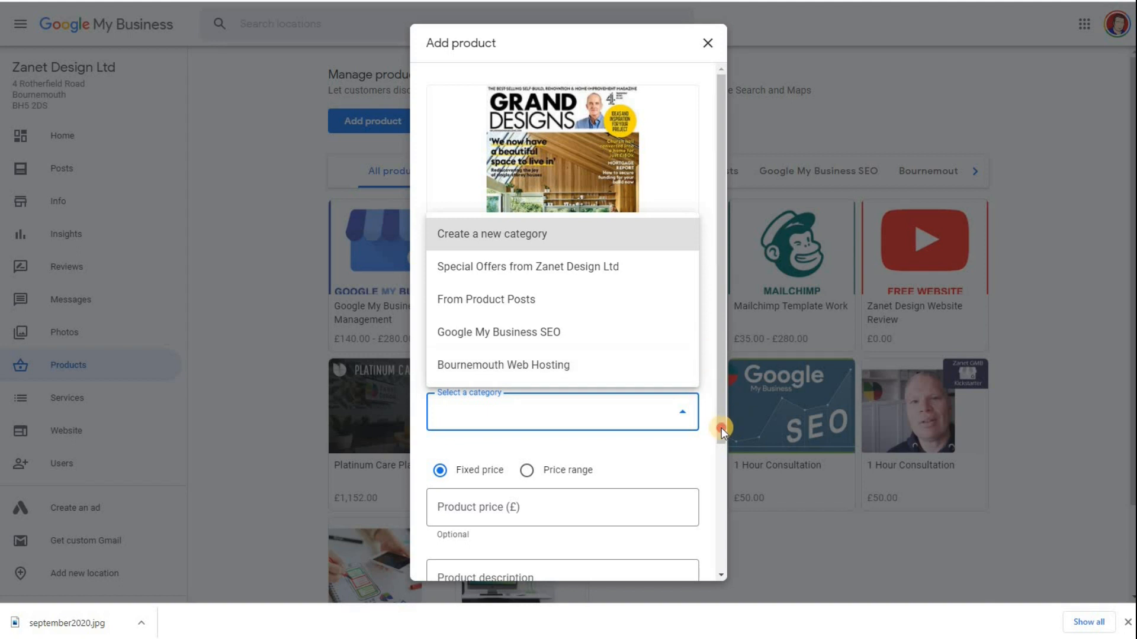
click(713, 399)
drag(718, 415, 719, 491)
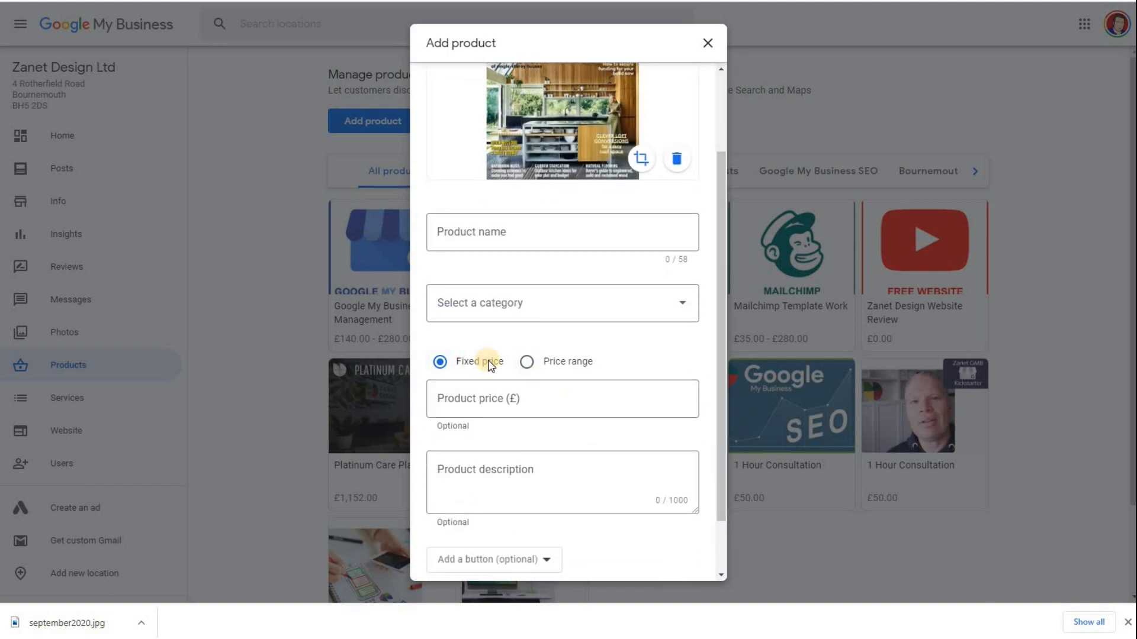
click(495, 399)
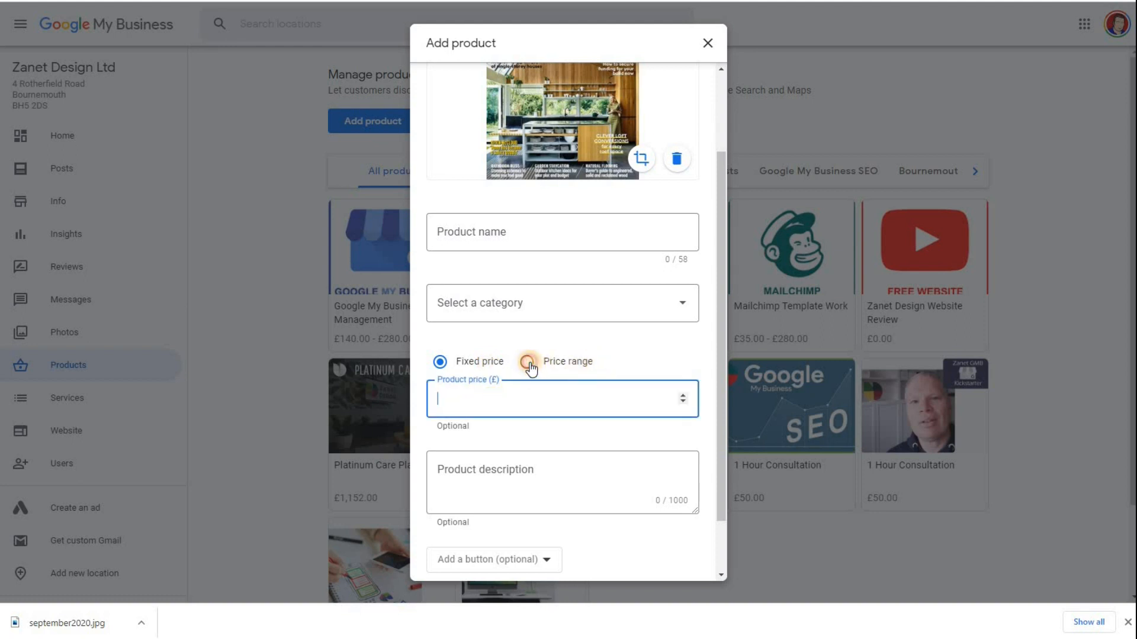
click(528, 362)
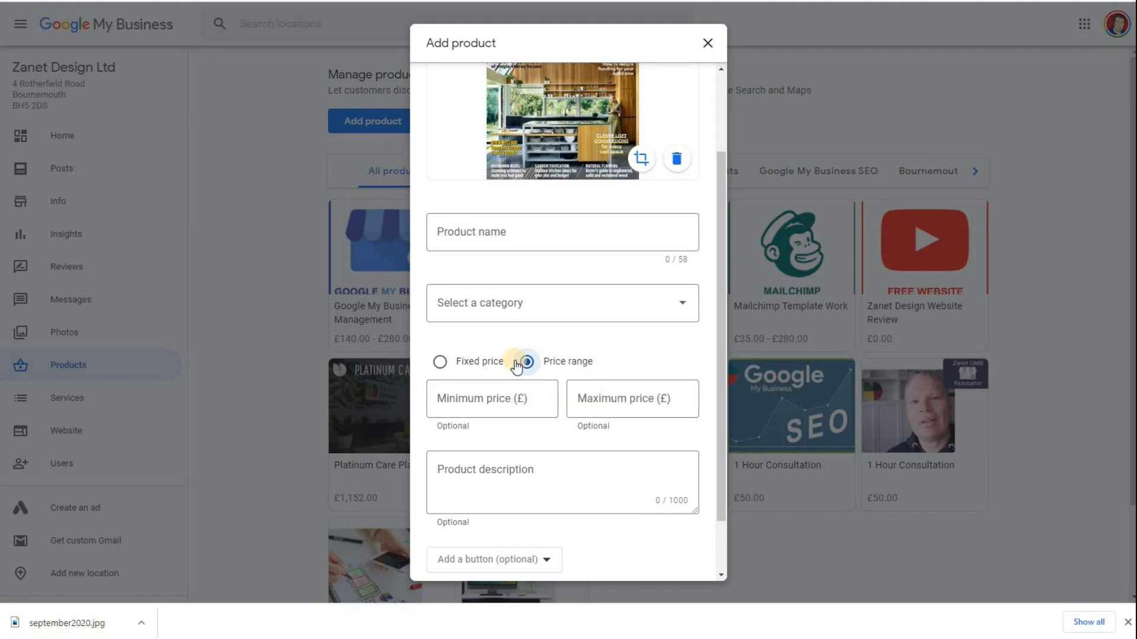
click(445, 362)
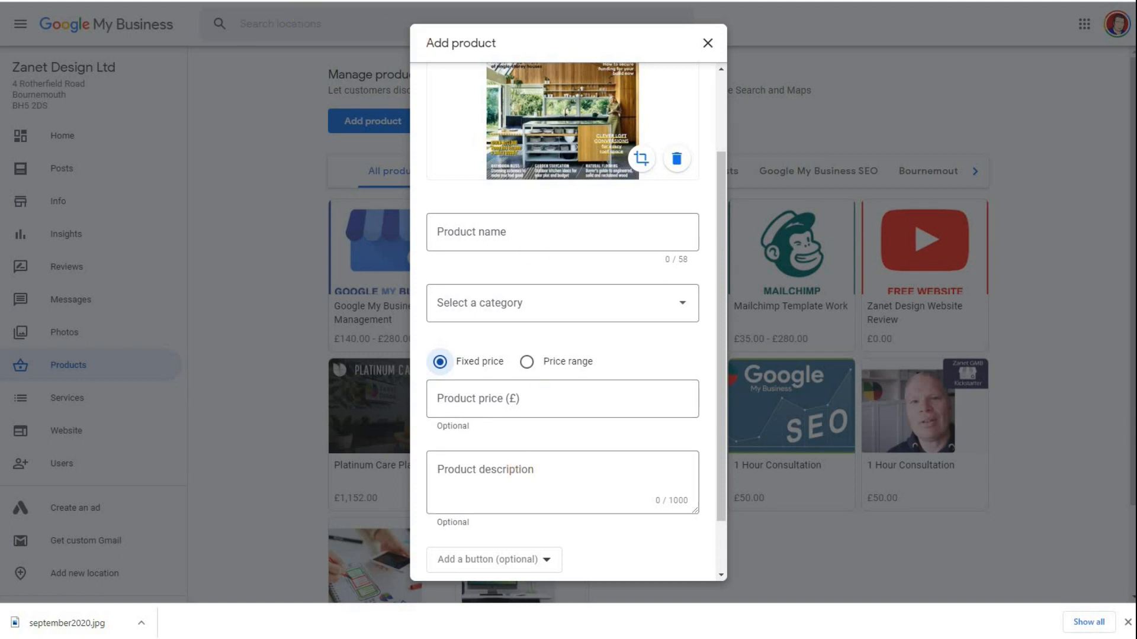
Copy the November 2020 heading and its short description from the Grand Designs website, and return to the product form
click(370, 1)
click(408, 1)
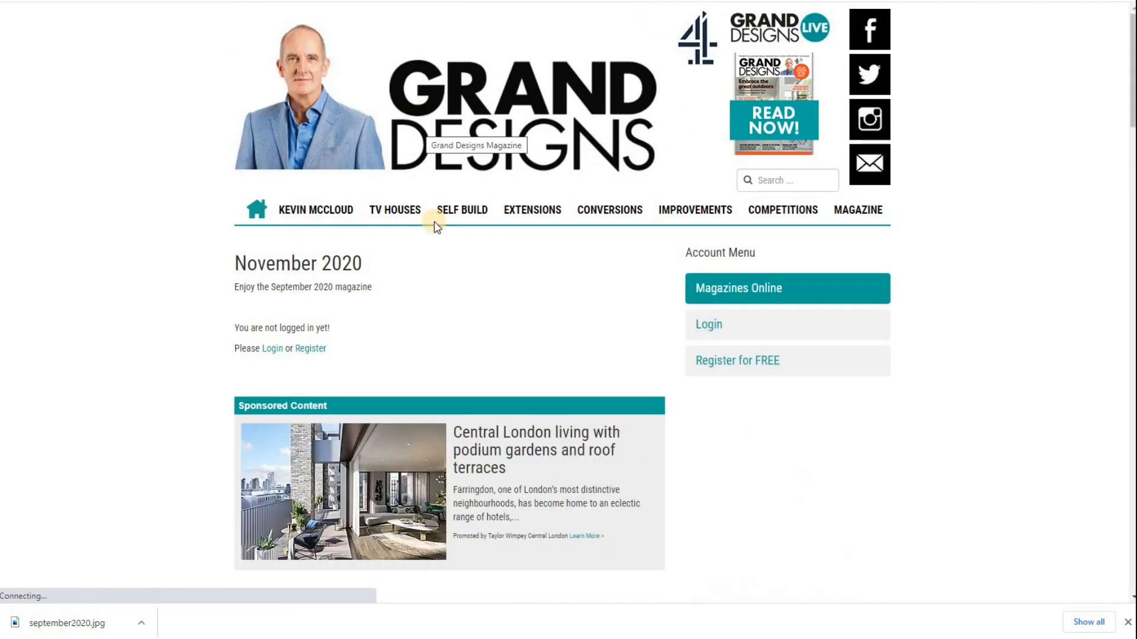
triple_click(267, 264)
right_click(303, 277)
click(314, 284)
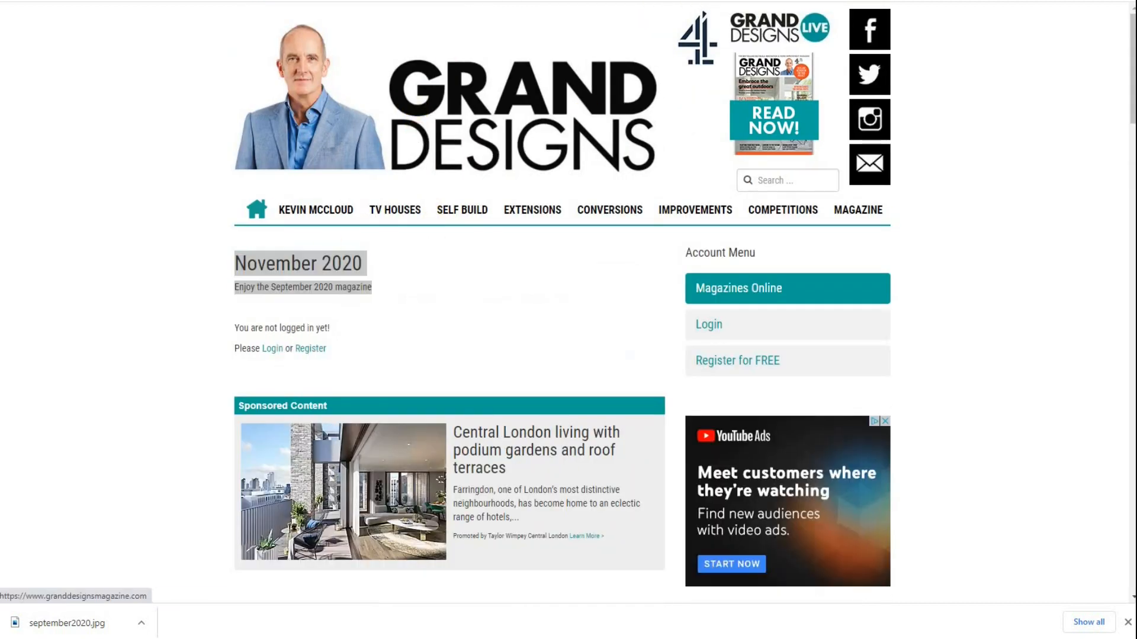
click(331, 1)
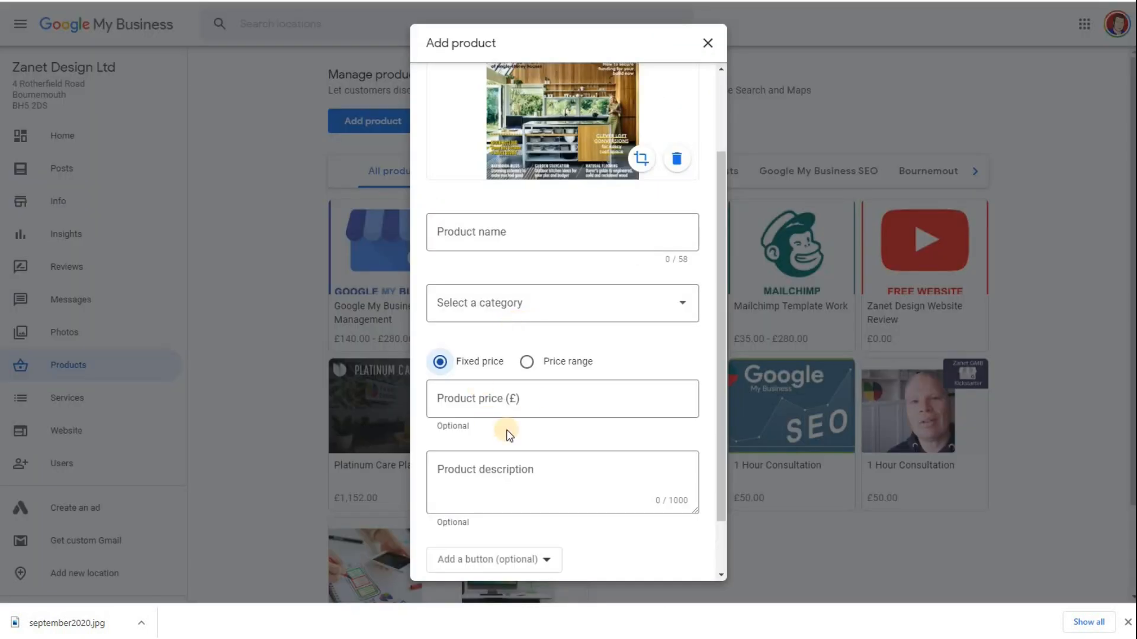
Examine the new product's description field, optional button choices and save option, and close the product form
click(532, 472)
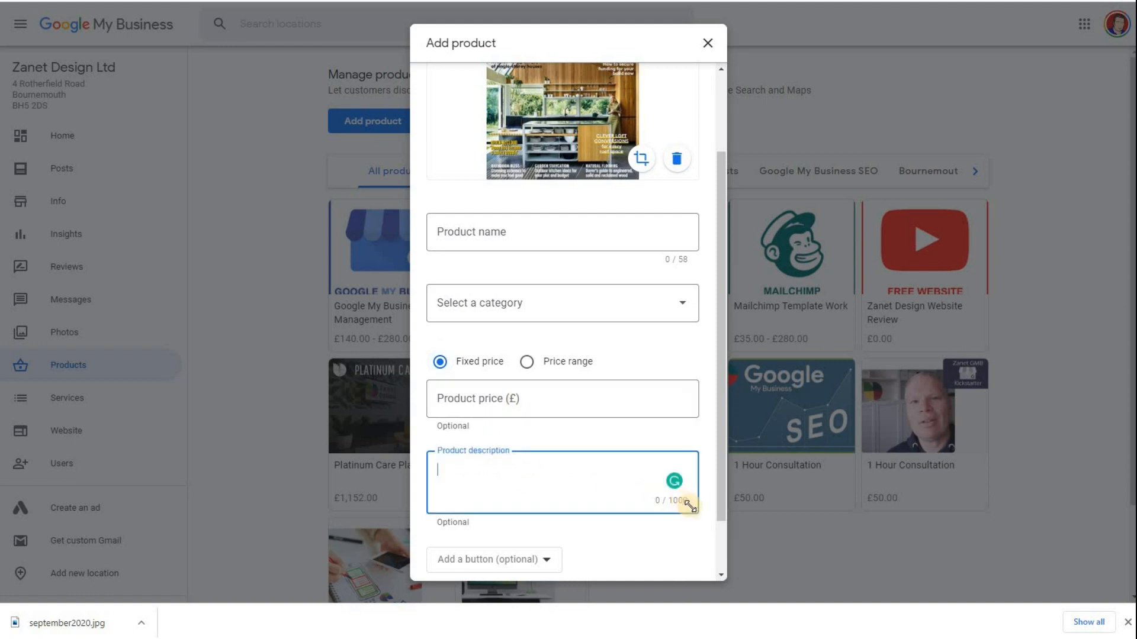
scroll(563, 503, down, 2)
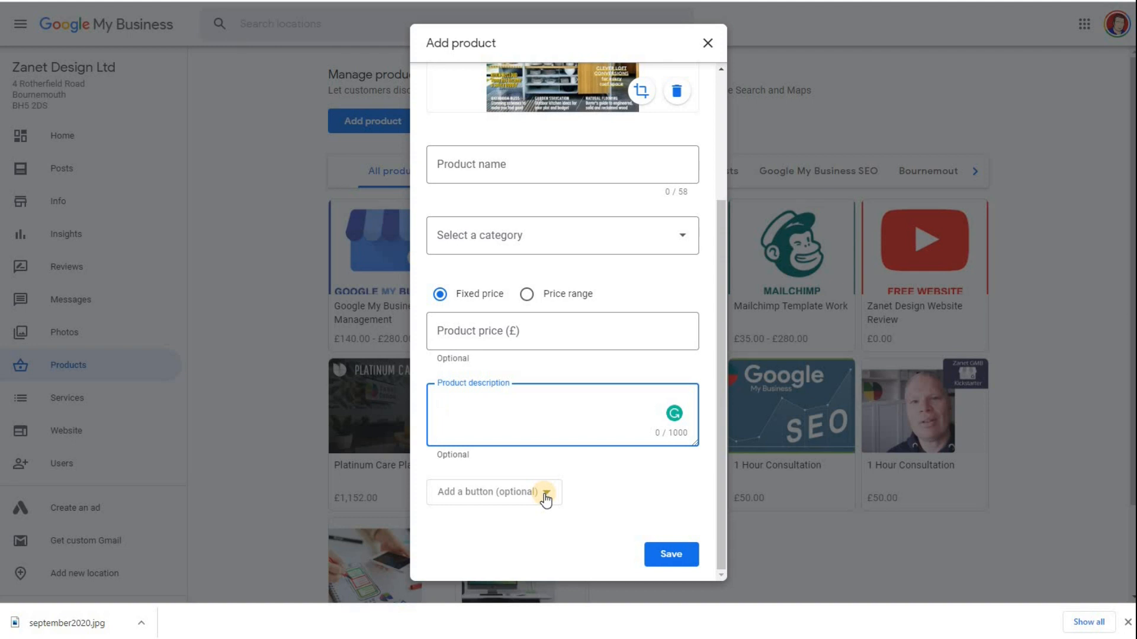
click(545, 495)
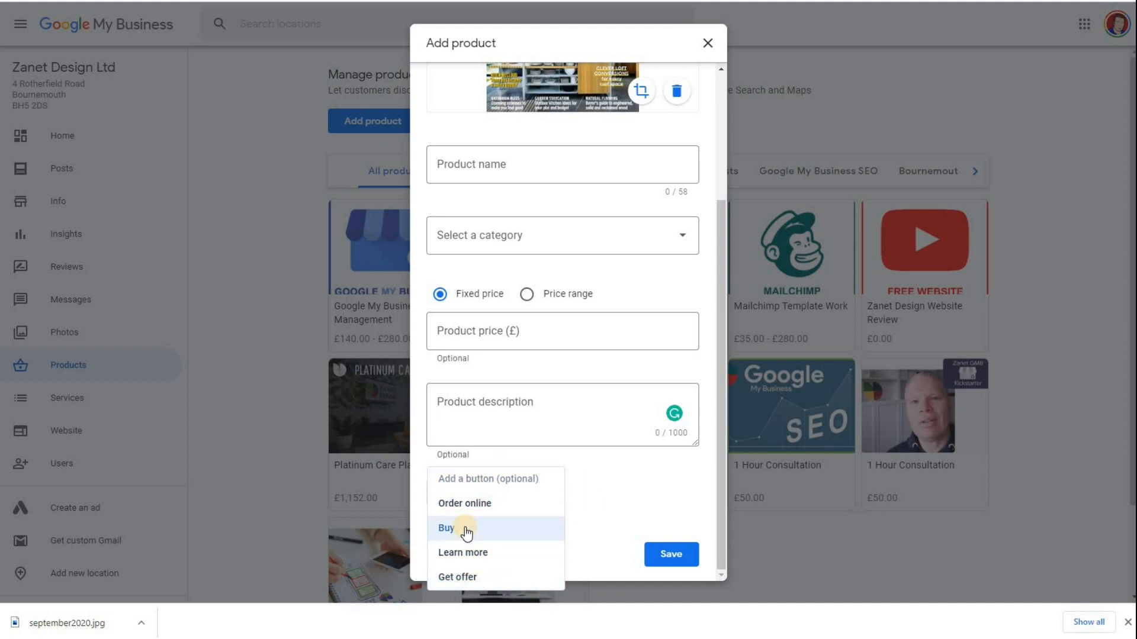
click(592, 501)
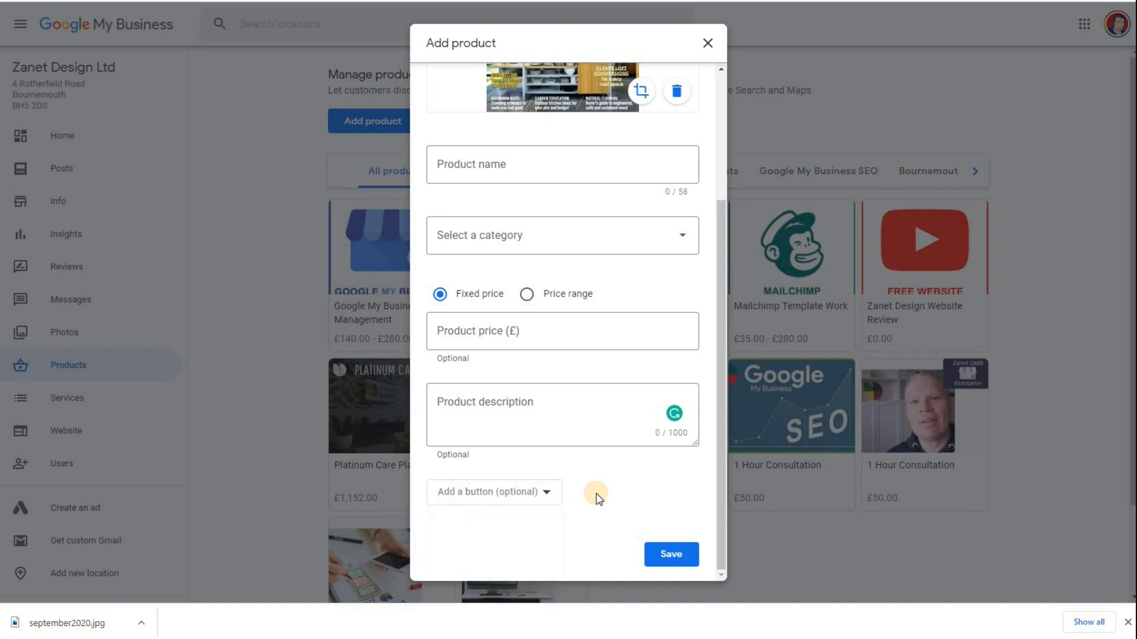
click(663, 553)
click(707, 43)
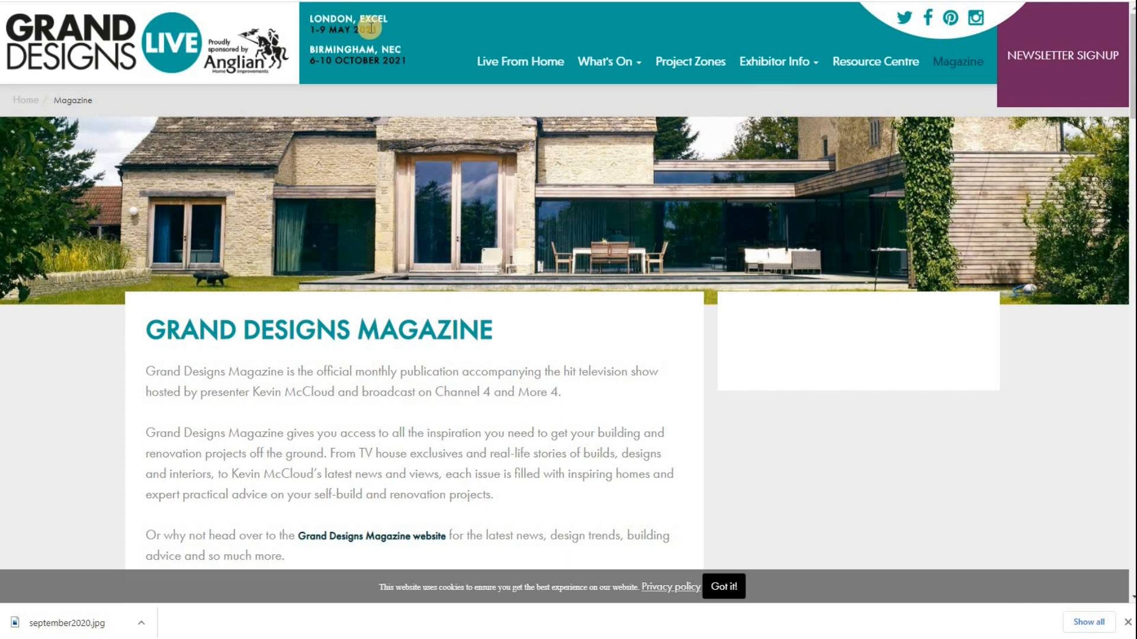
Return to Google My Business, show the business's posts and start a new event post
click(435, 1)
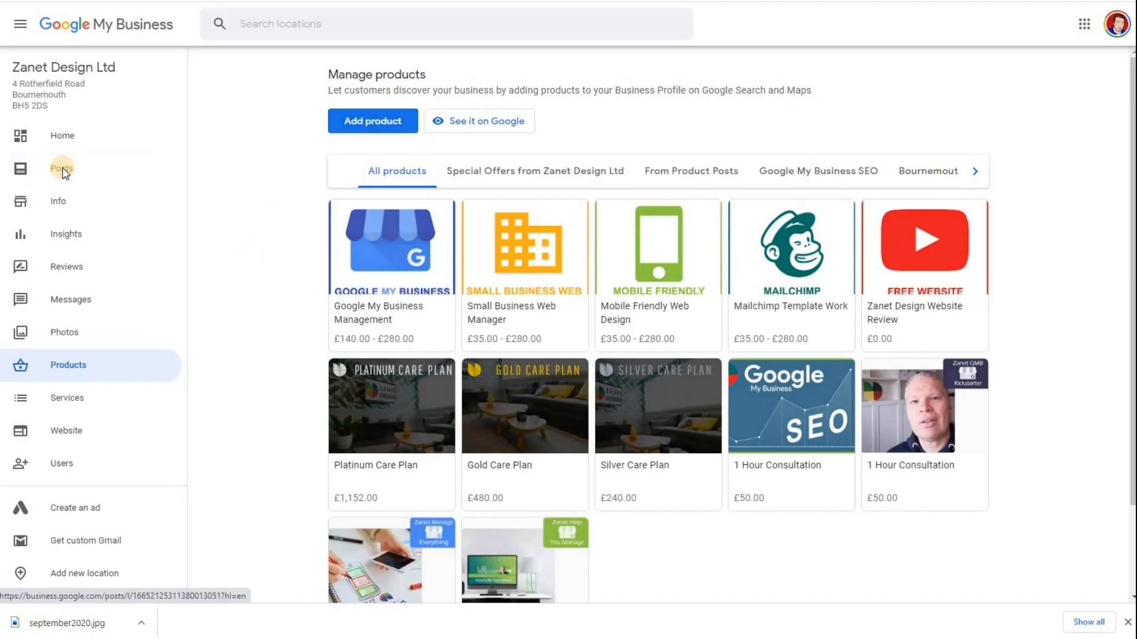
click(63, 169)
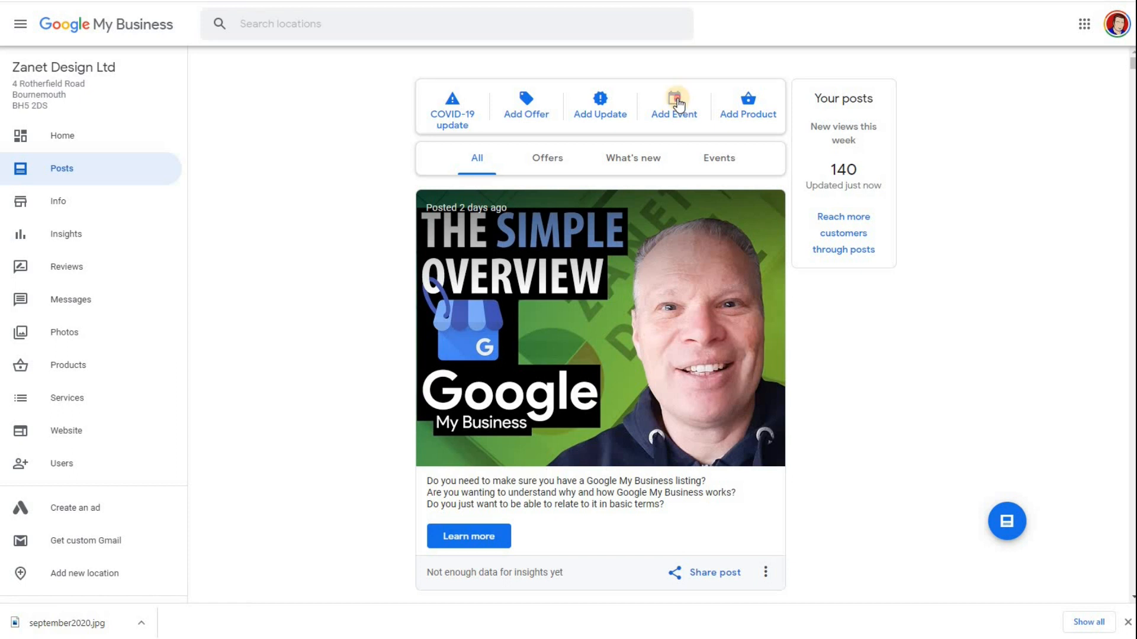
click(677, 105)
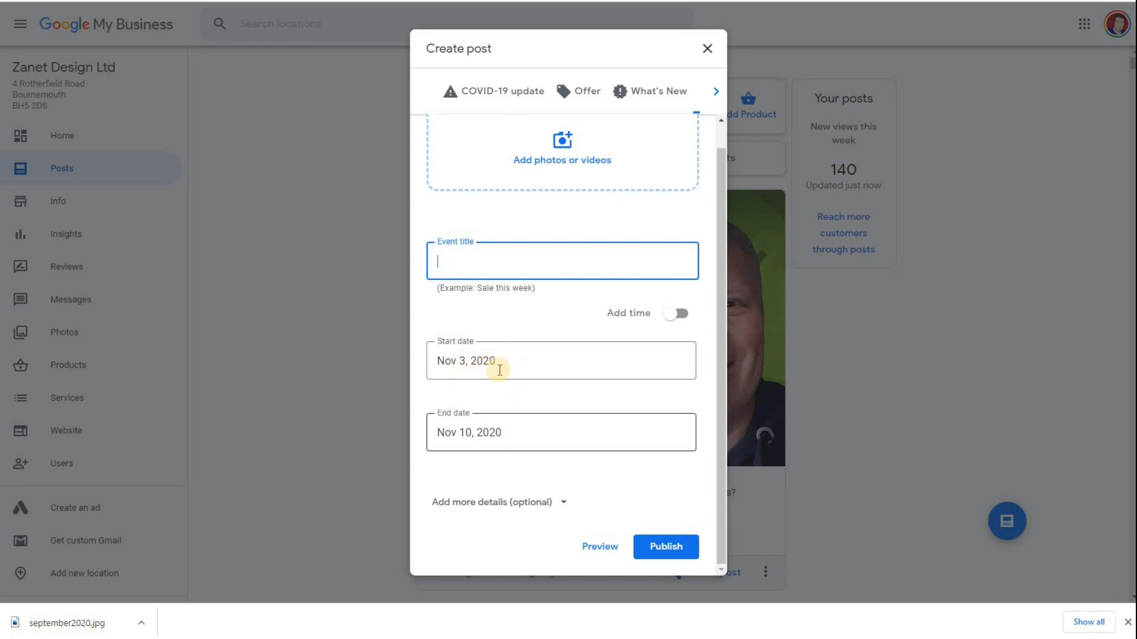
Expand the event post's optional details and examine the available button choices without selecting one
click(547, 502)
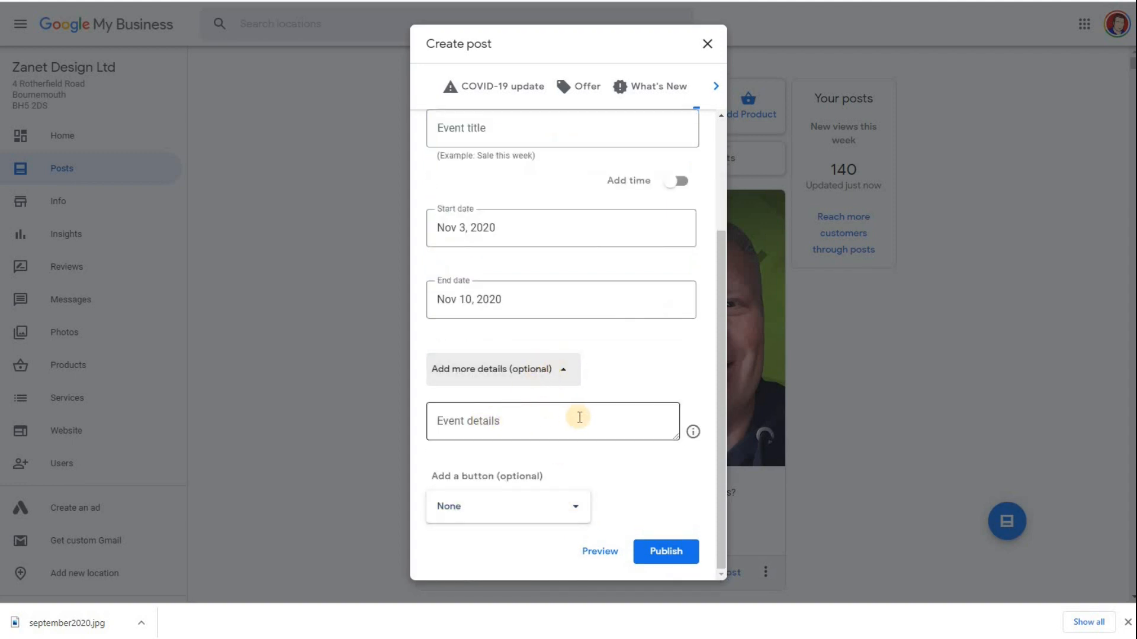
click(577, 507)
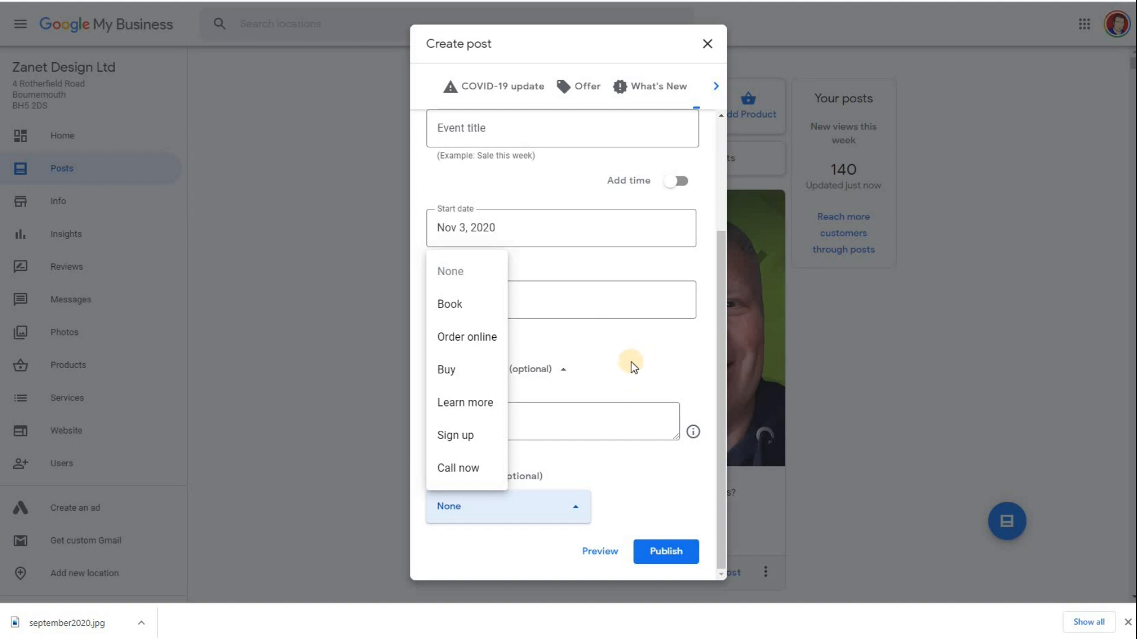
click(633, 332)
click(665, 215)
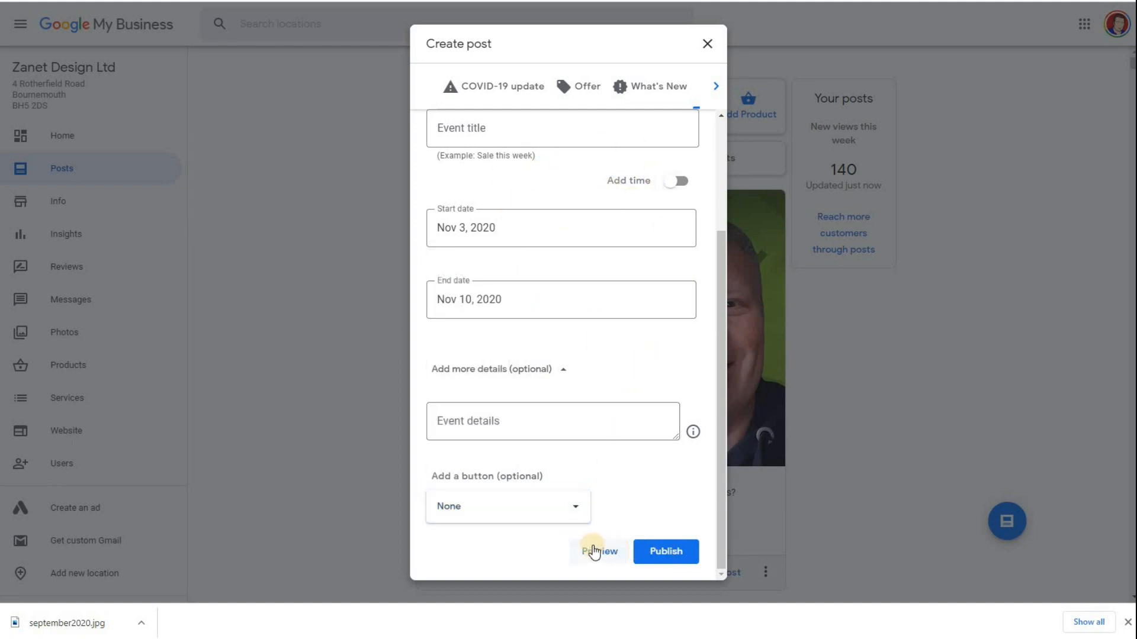
Close the event post form without publishing, filter the posts to events, and examine the titles, dates, descriptions and buttons of the past event posts
click(706, 44)
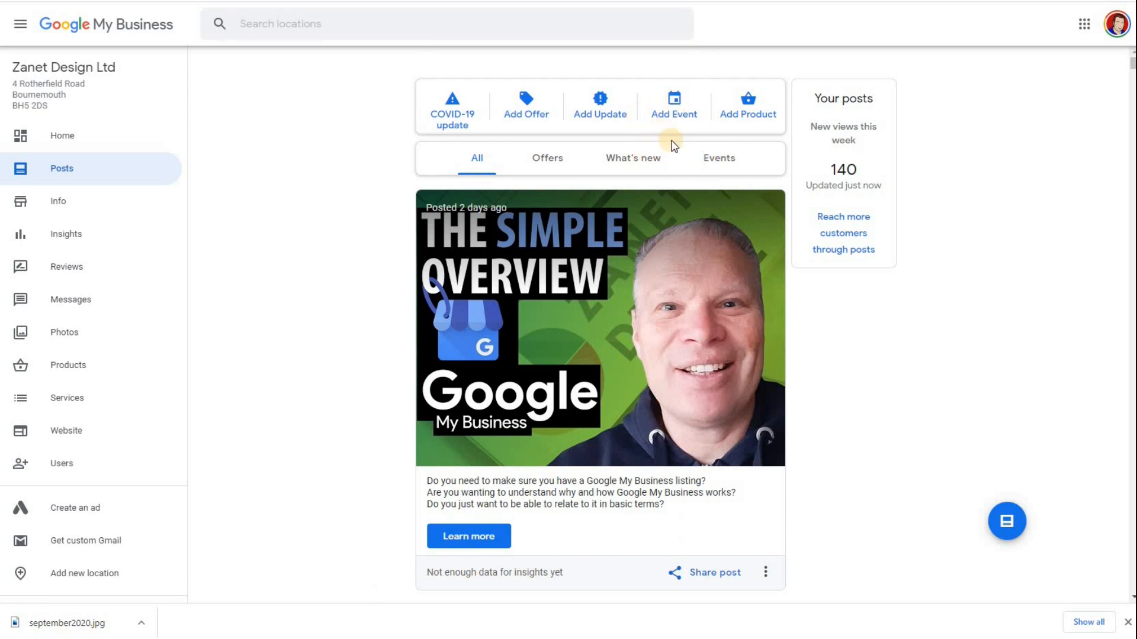
click(713, 163)
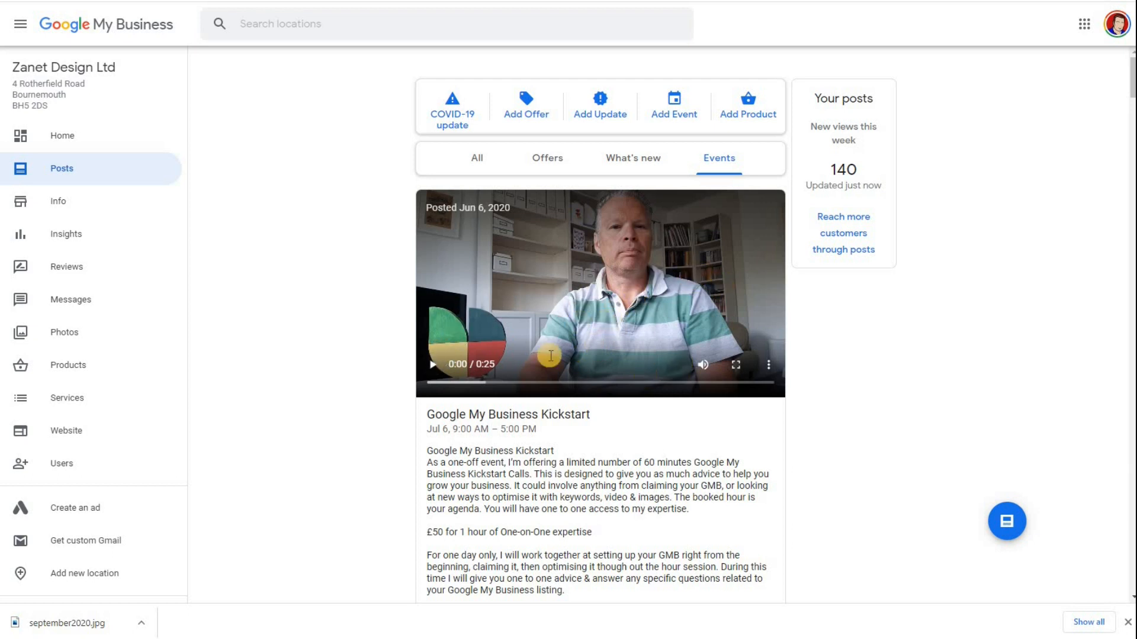
scroll(601, 370, down, 3)
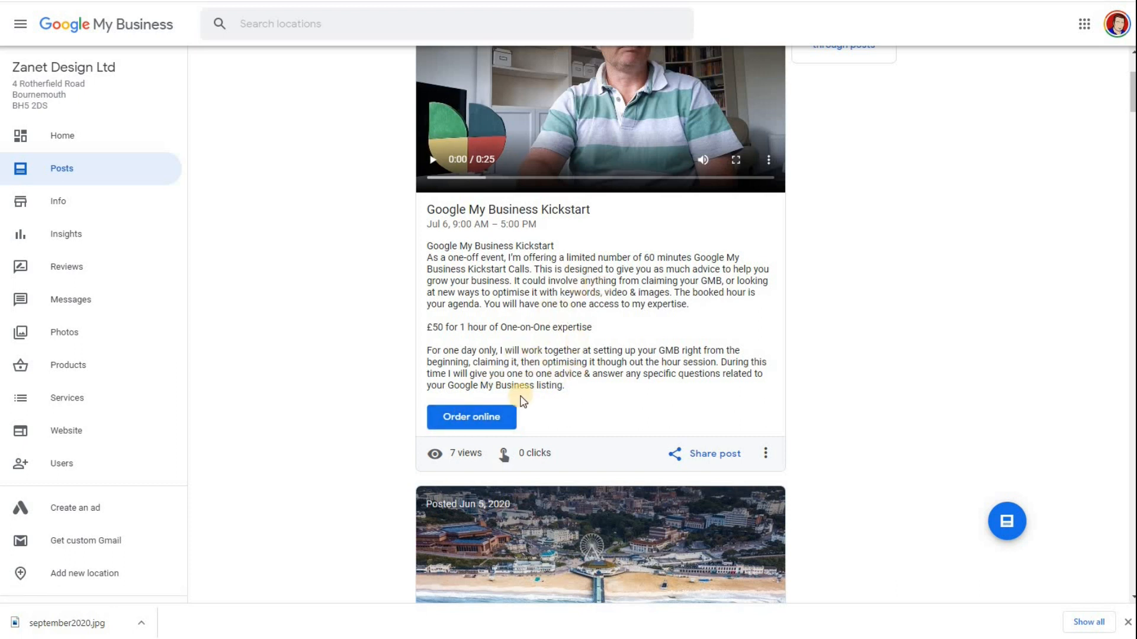
scroll(535, 381, down, 5)
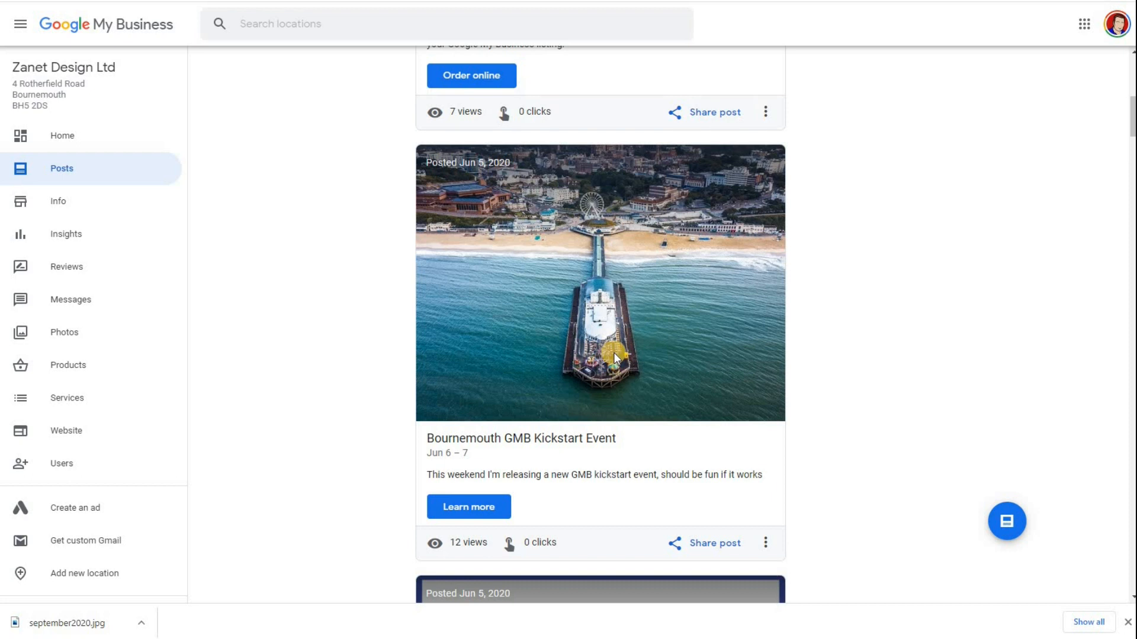
scroll(613, 353, down, 8)
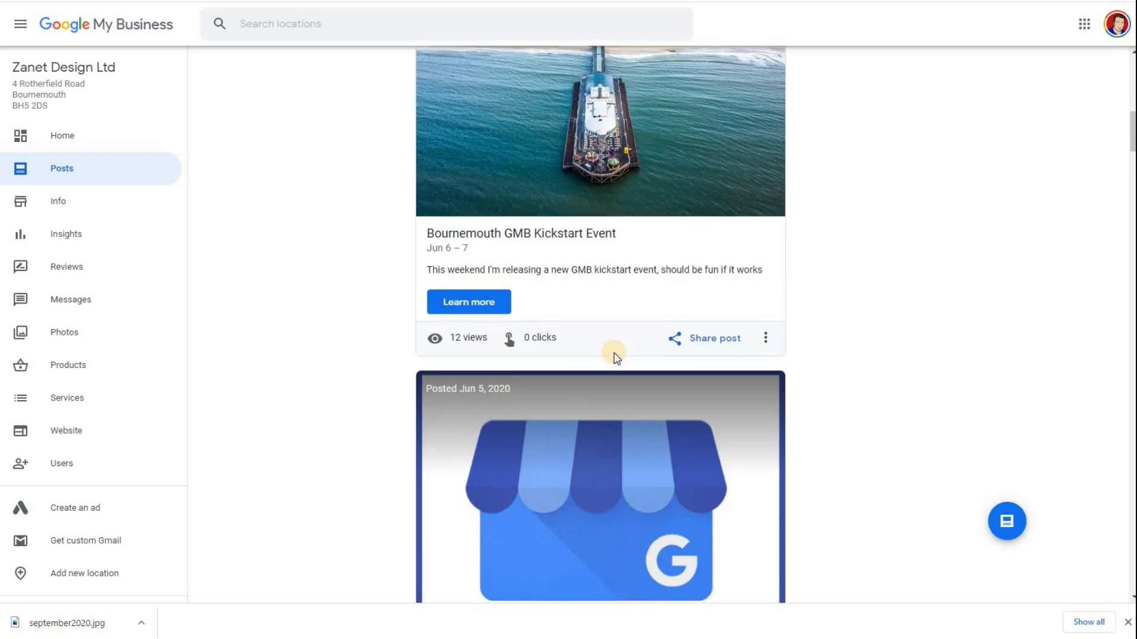
scroll(614, 355, down, 5)
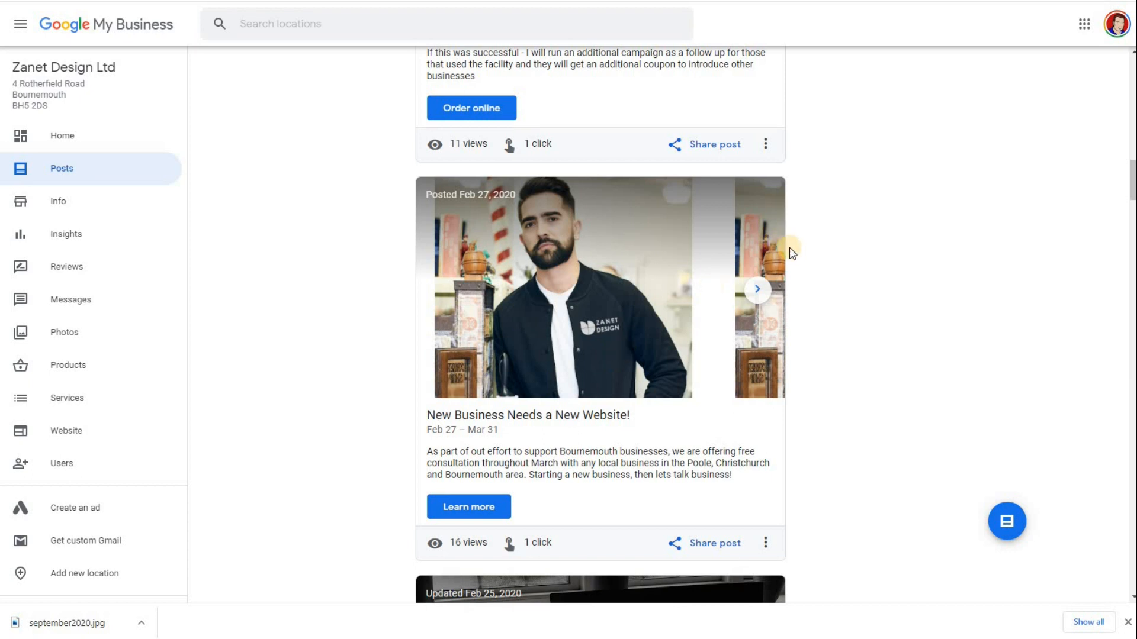
scroll(803, 260, down, 8)
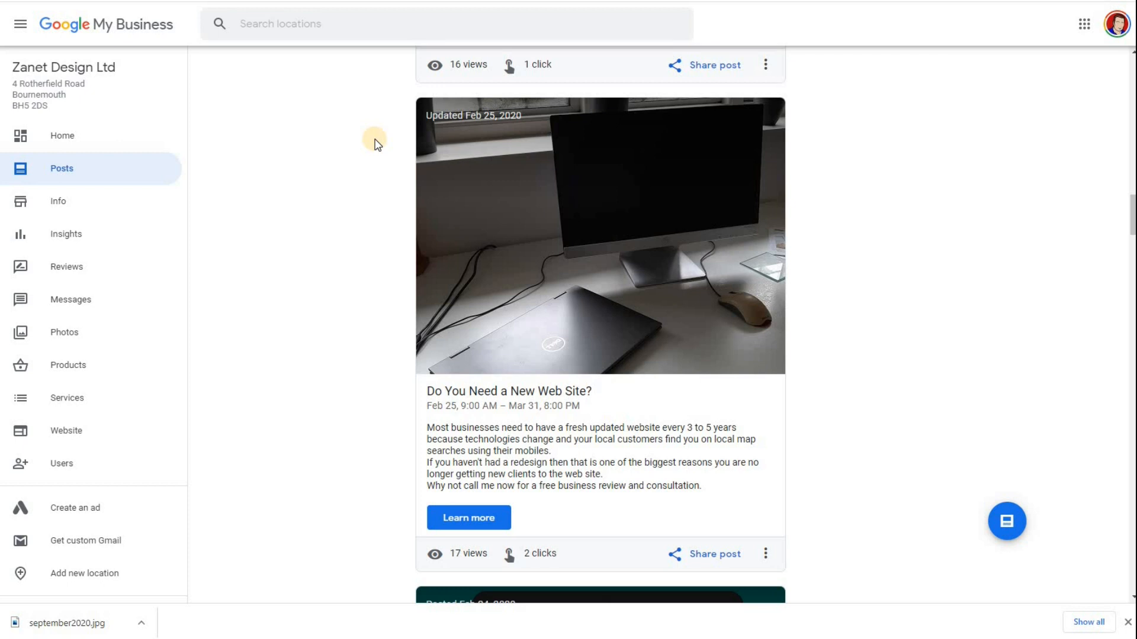
scroll(375, 141, up, 15)
scroll(379, 142, up, 6)
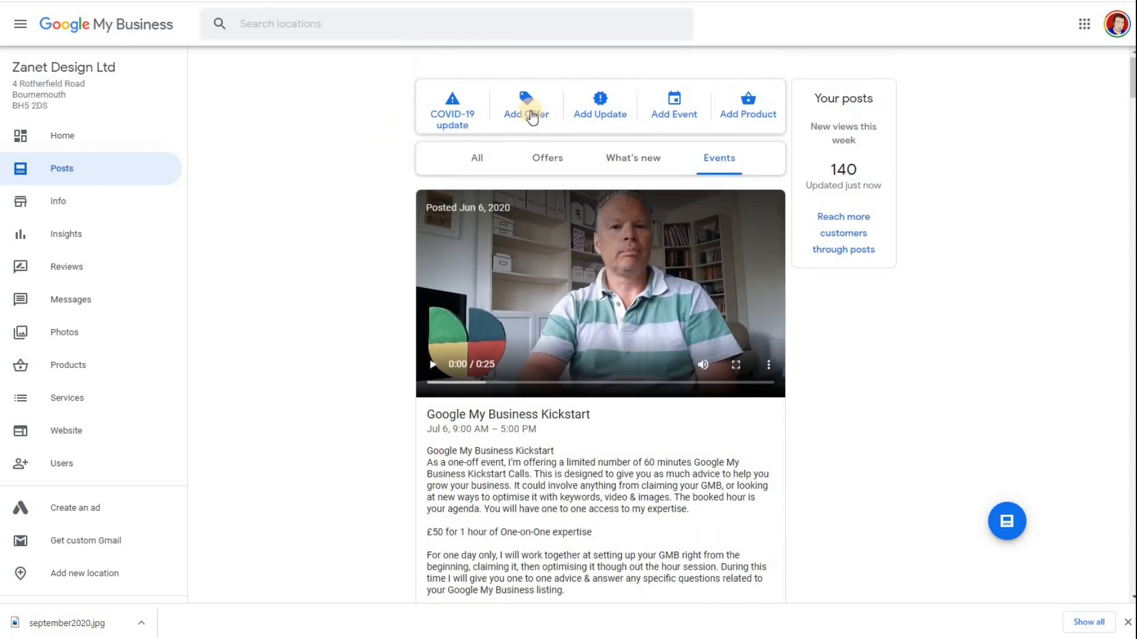